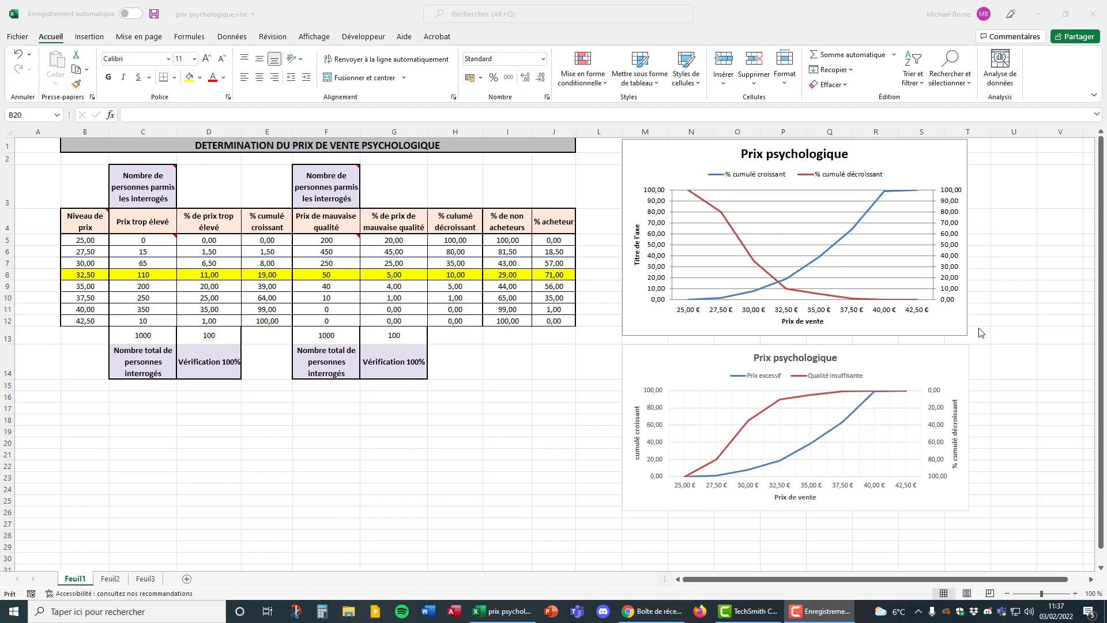
# Review the price levels in B5:B12, the first 'Prix trop élevé' response in C5 and the respondent total formula in C13.
pyautogui.moveTo(778, 287)
pyautogui.moveTo(781, 461)
pyautogui.click(155, 336)
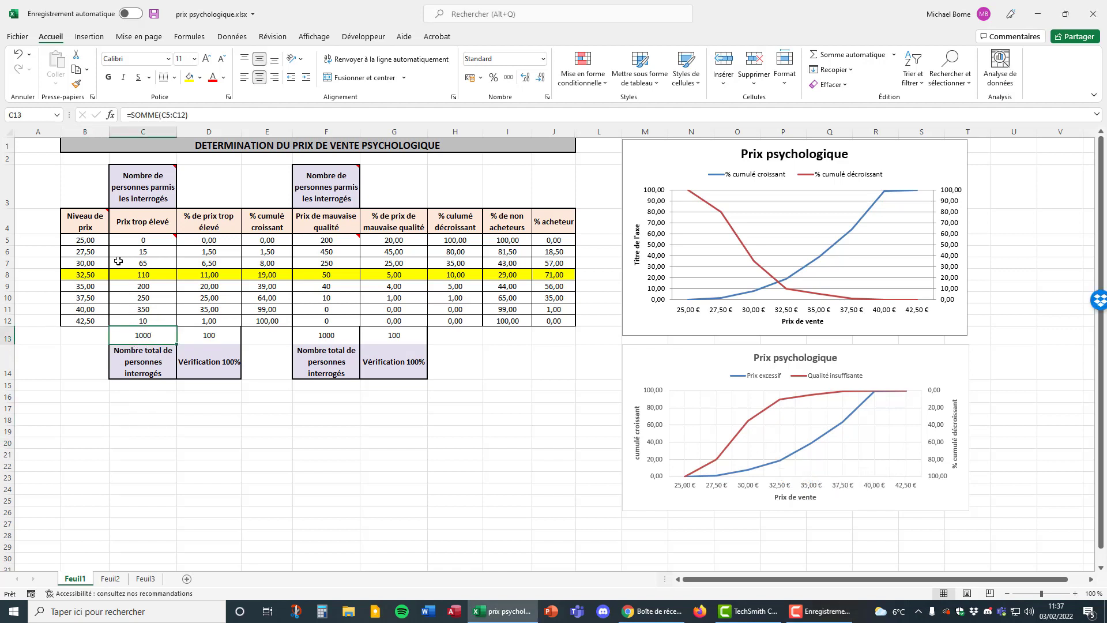
pyautogui.moveTo(85, 240); pyautogui.dragTo(88, 320)
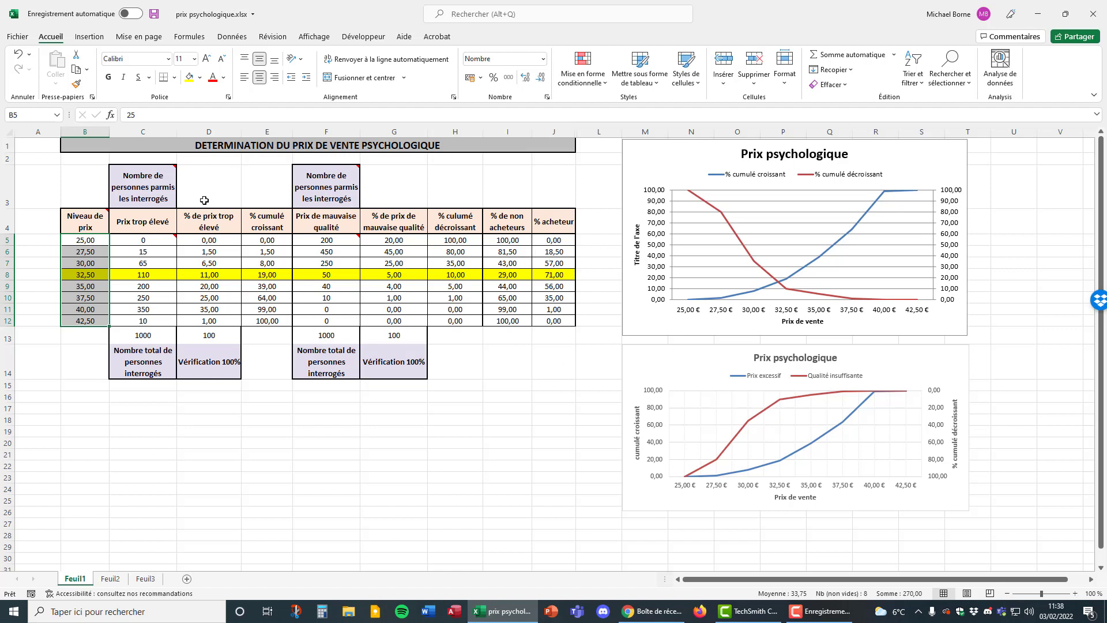
pyautogui.click(163, 239)
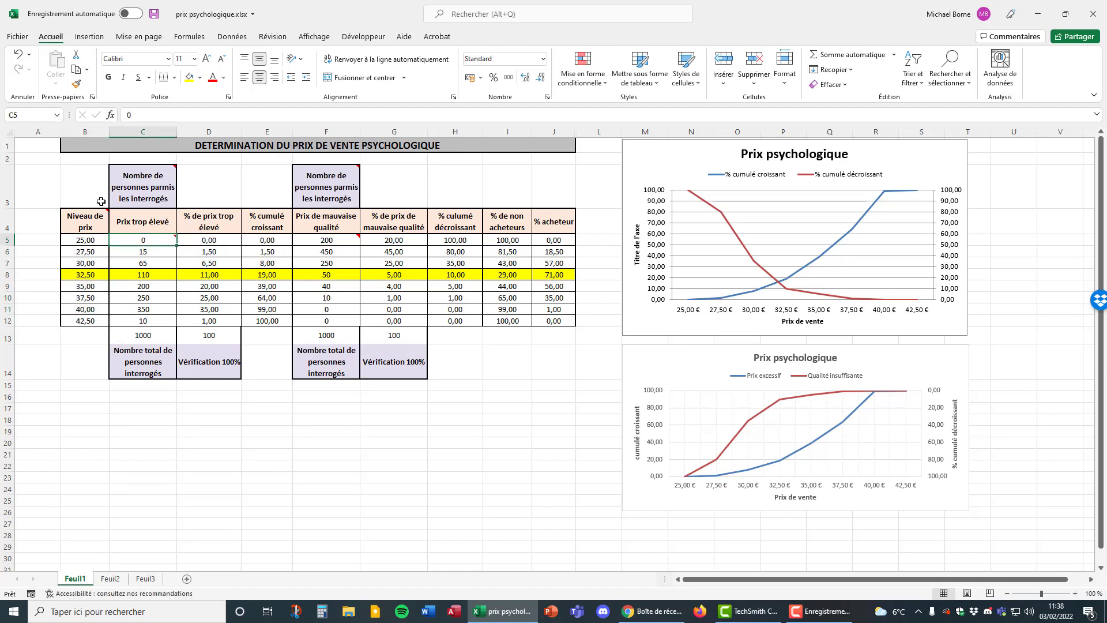
pyautogui.moveTo(156, 240)
pyautogui.click(151, 336)
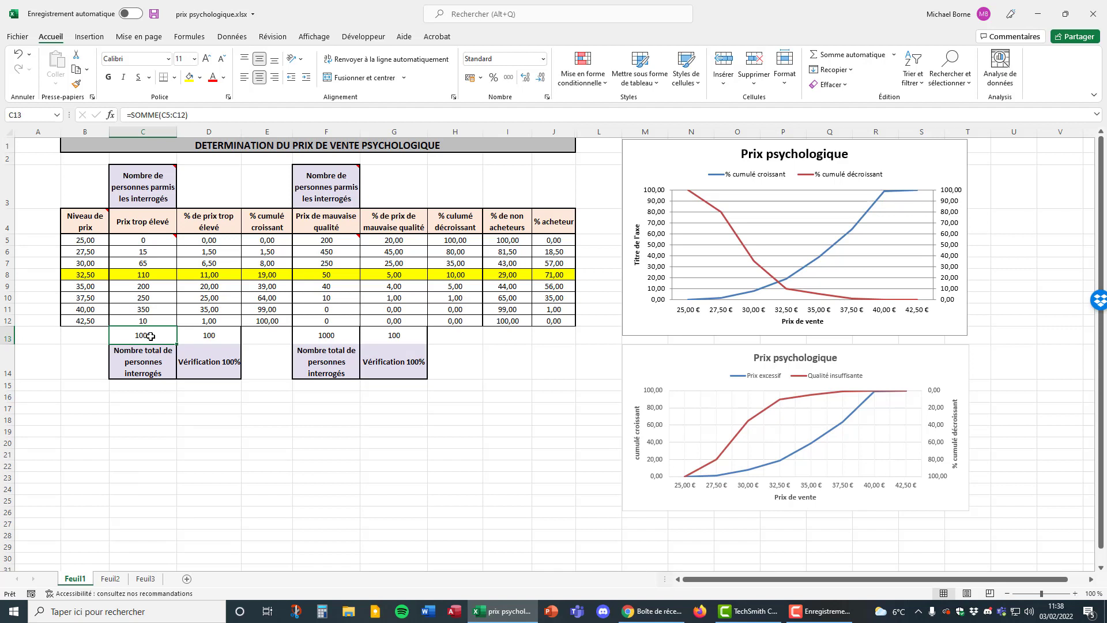
pyautogui.doubleClick(148, 336)
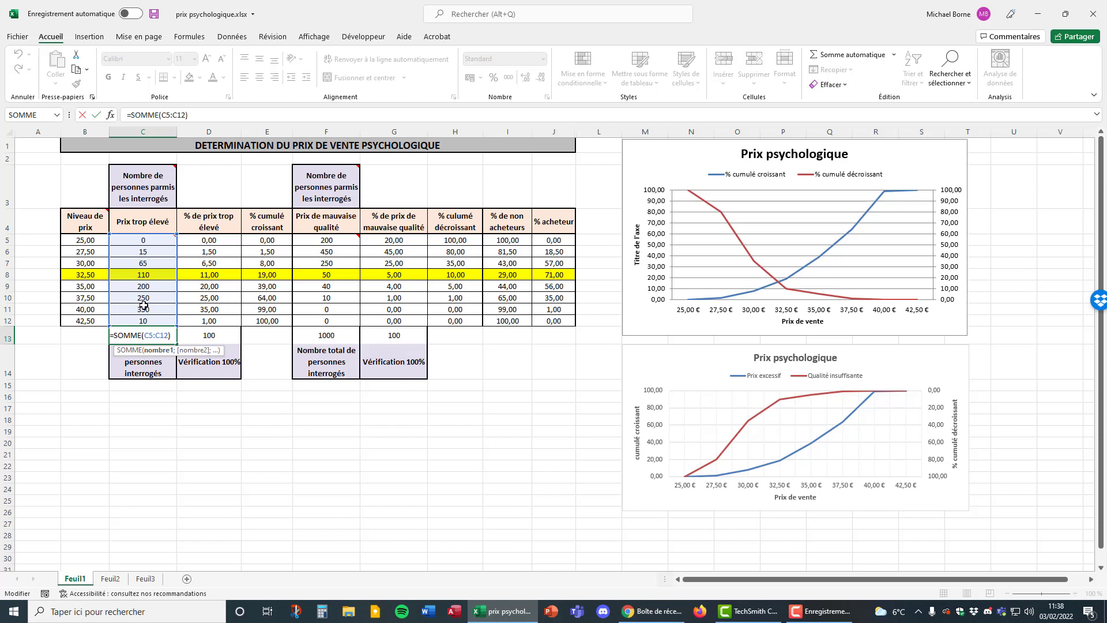
pyautogui.press('Escape')
# Inspect the '% de prix trop élevé' formulas in D5 and D9 and the cells they reference.
pyautogui.click(229, 243)
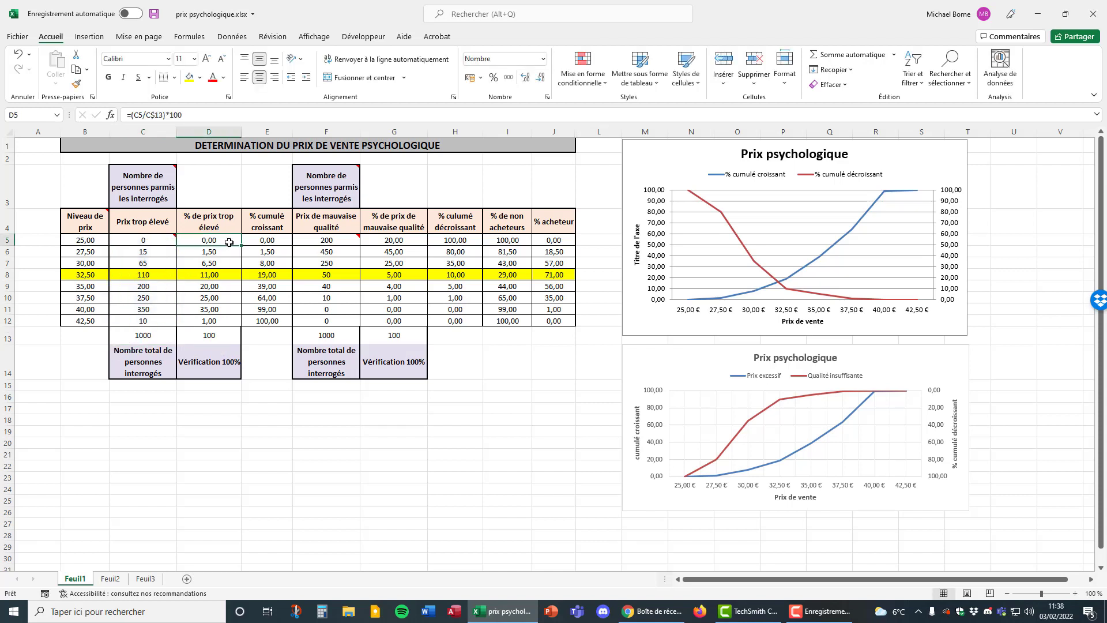
pyautogui.doubleClick(229, 242)
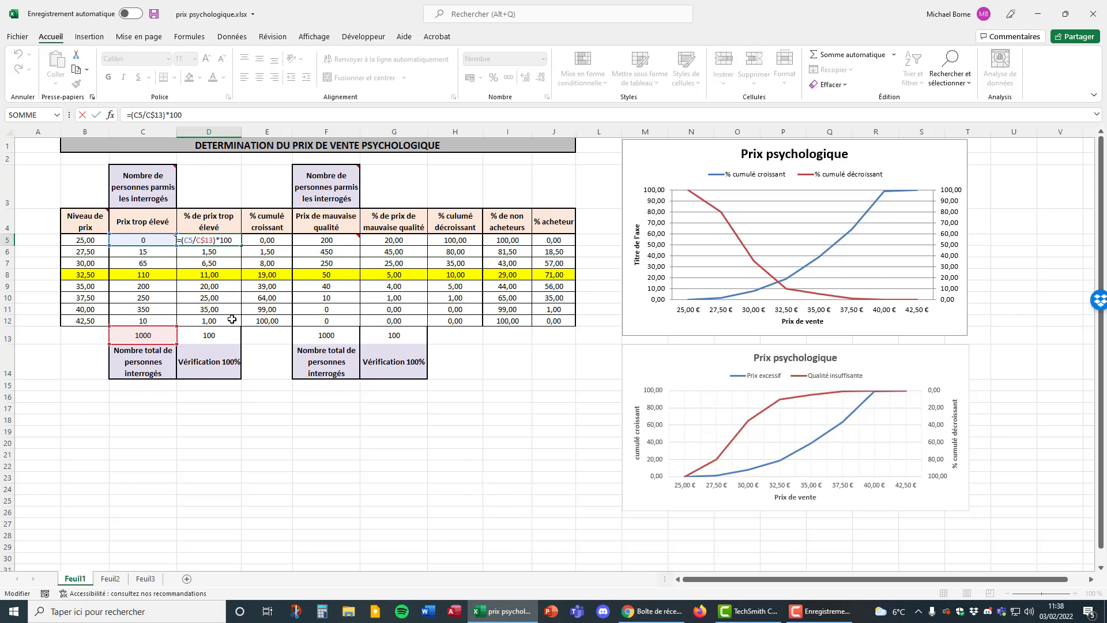
pyautogui.press('Escape')
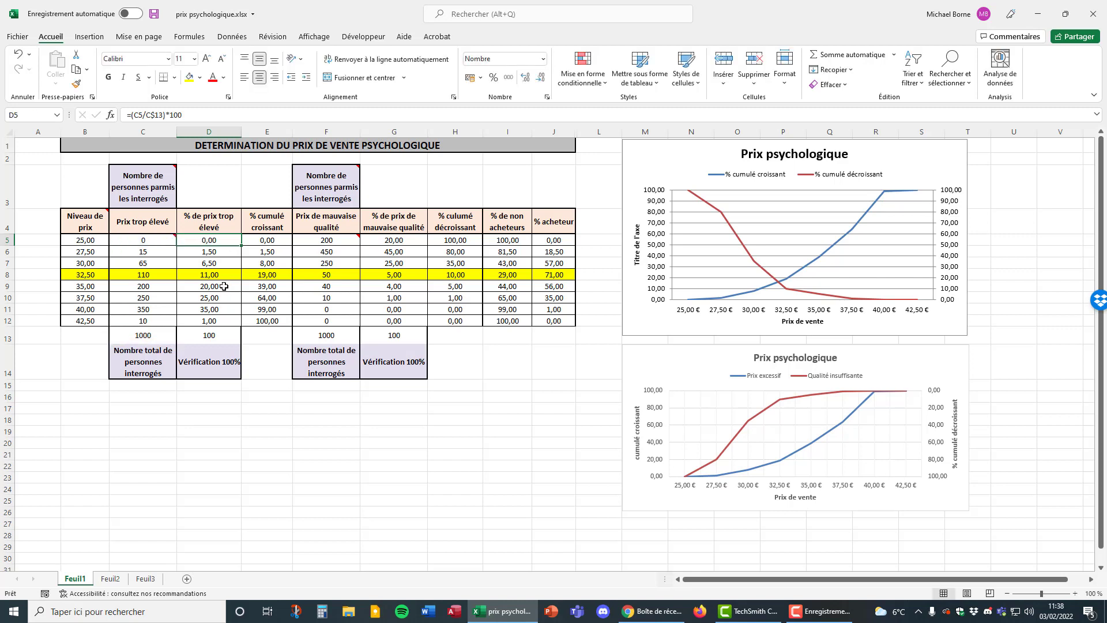
pyautogui.doubleClick(224, 286)
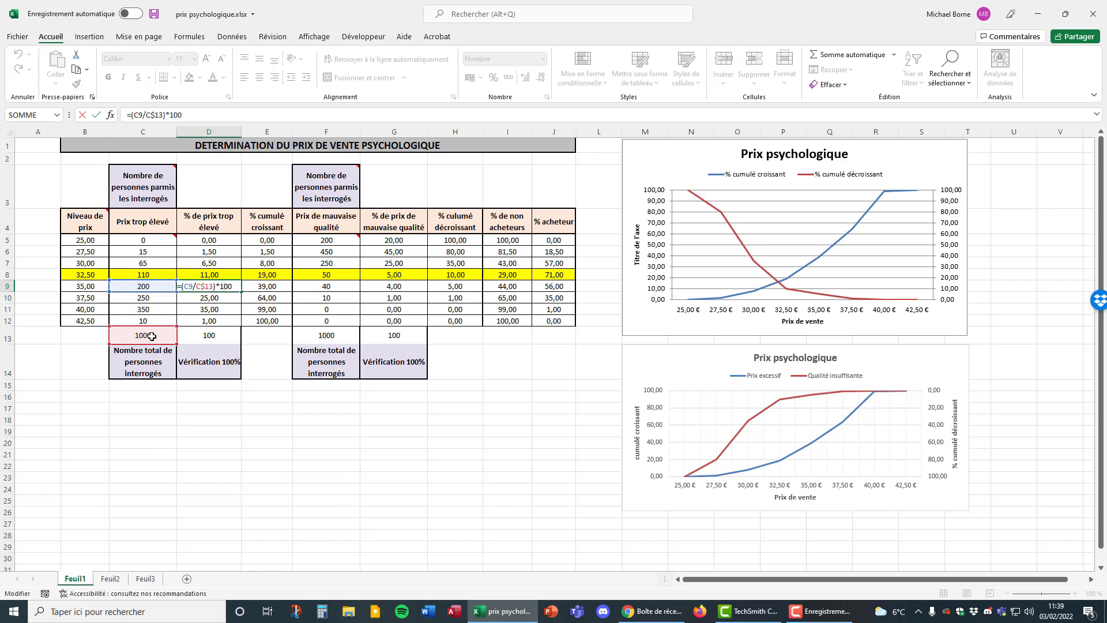
pyautogui.press('Return')
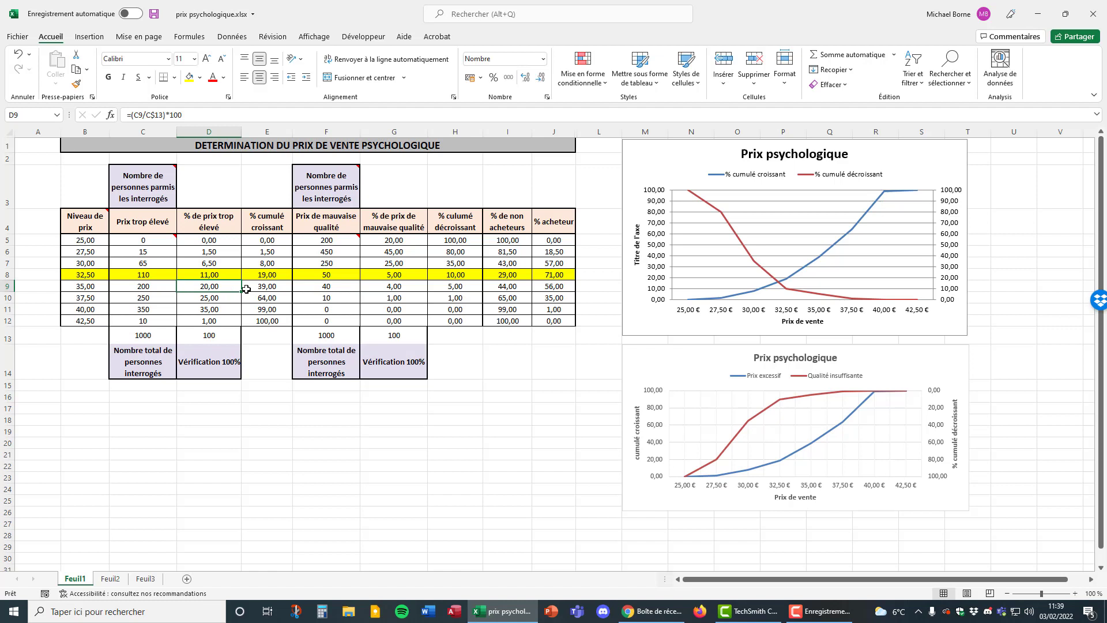
# Examine the '% cumulé croissant' formulas in E5, E6, E7 and E9, including the locked start reference of the sum range.
pyautogui.click(274, 241)
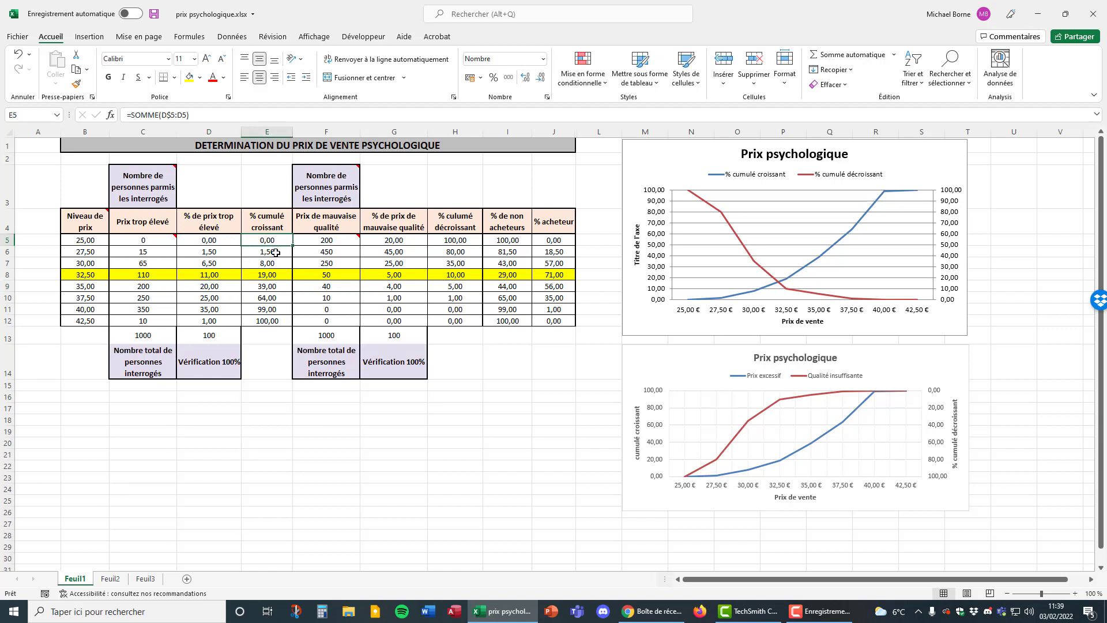
pyautogui.click(275, 253)
pyautogui.click(283, 264)
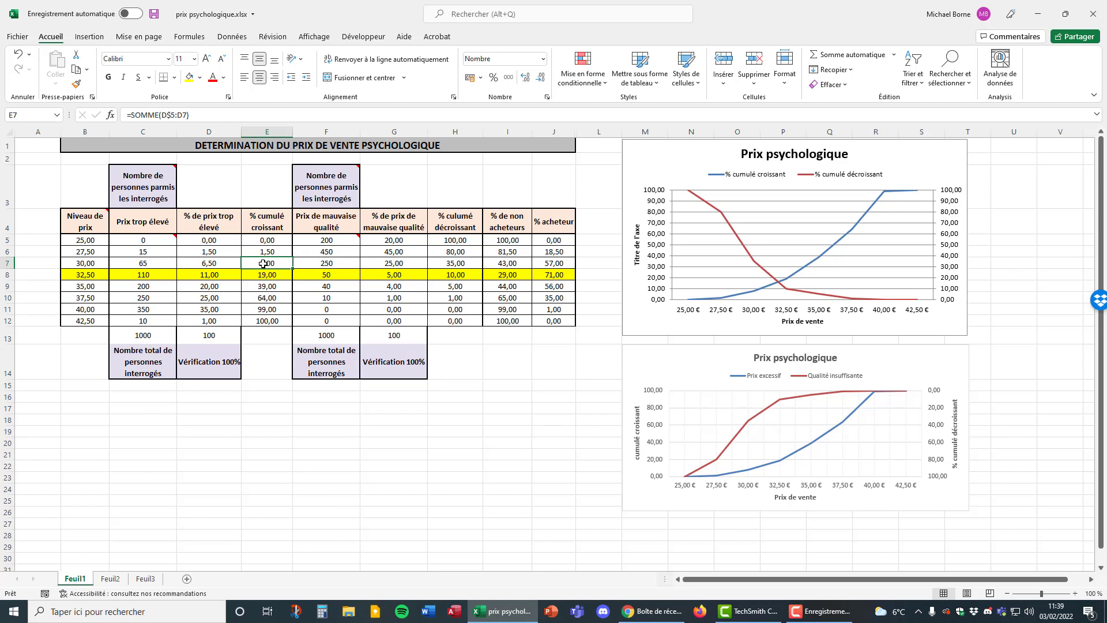
pyautogui.doubleClick(279, 286)
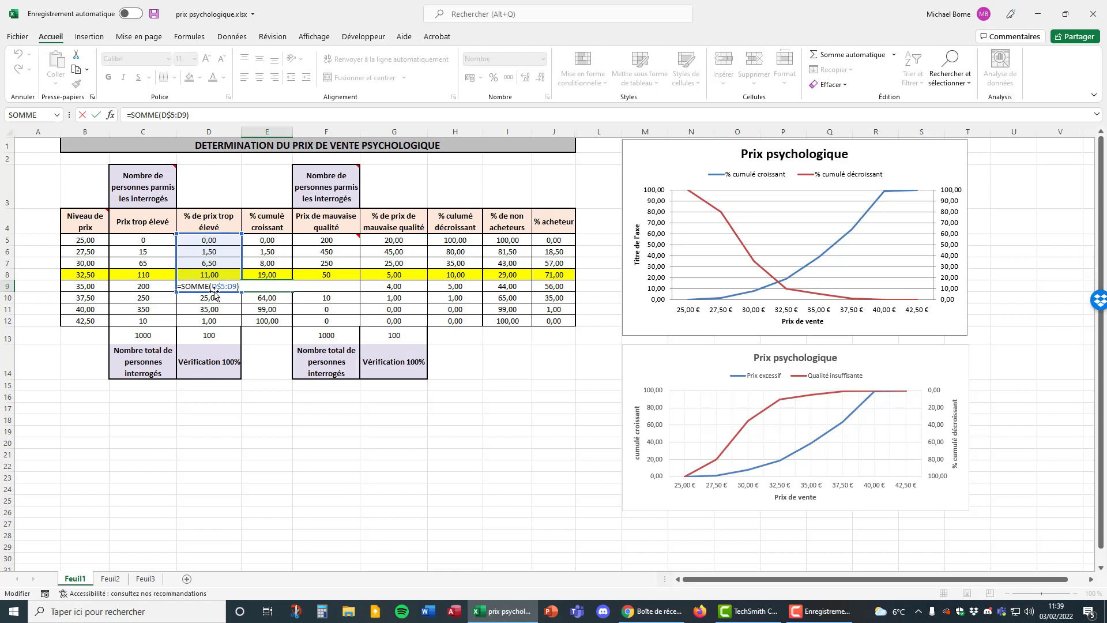
pyautogui.hotkey('ctrl', 'Return')
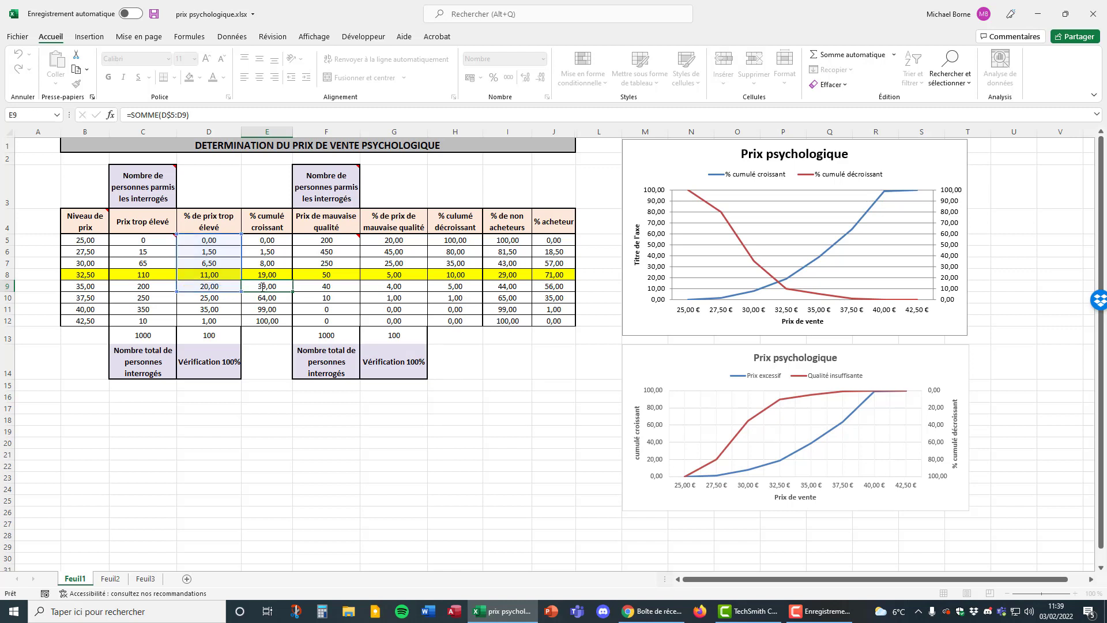
pyautogui.doubleClick(278, 239)
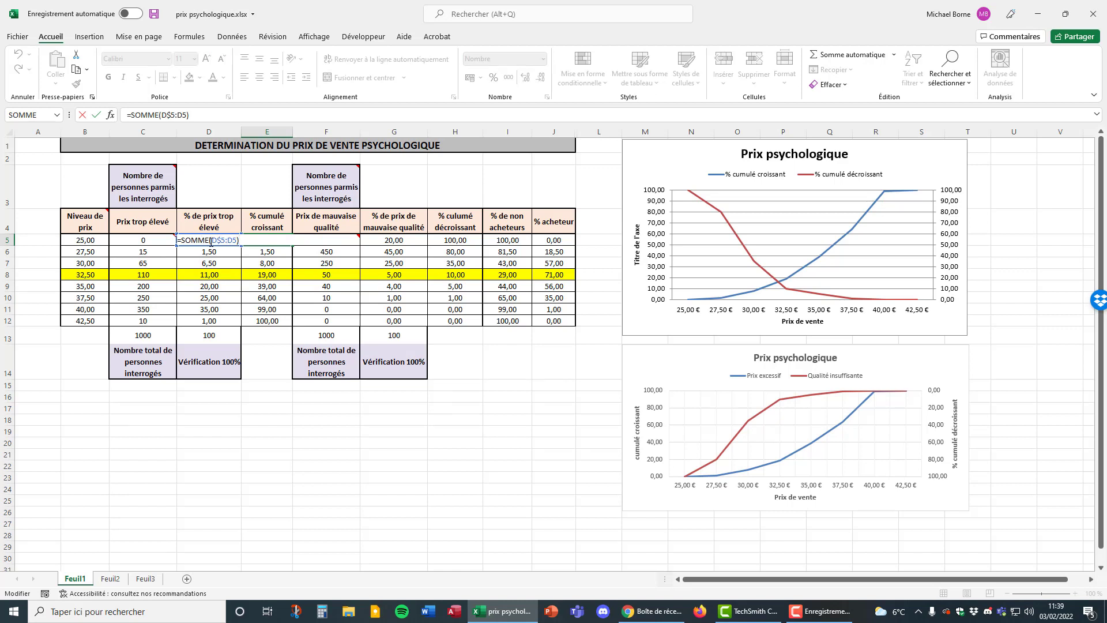
pyautogui.moveTo(212, 239); pyautogui.dragTo(226, 240)
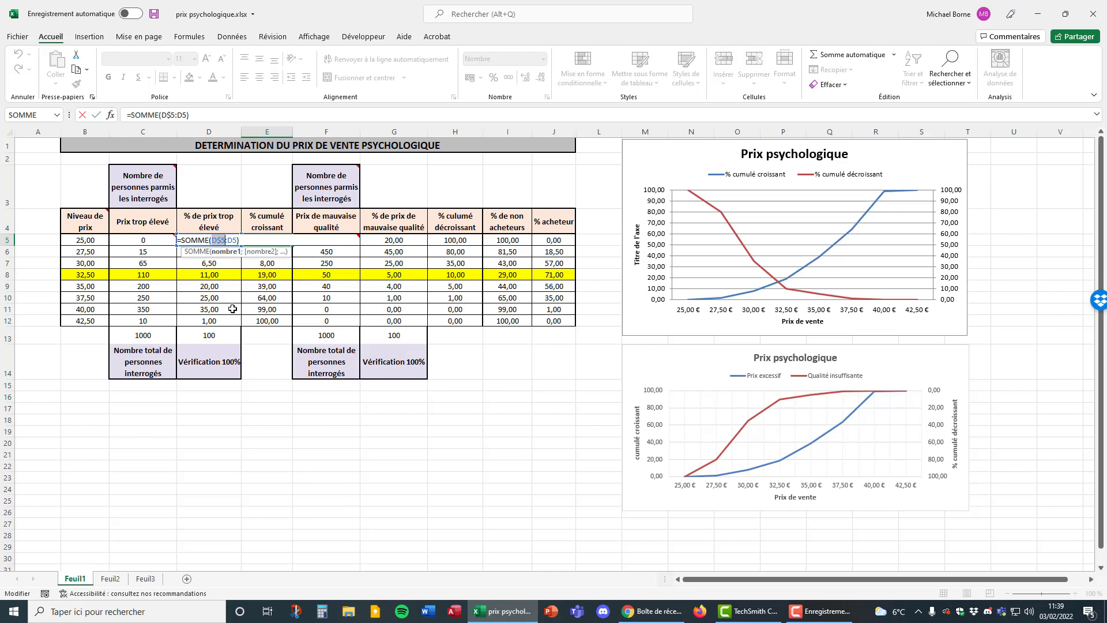
pyautogui.hotkey('ctrl', 'Return')
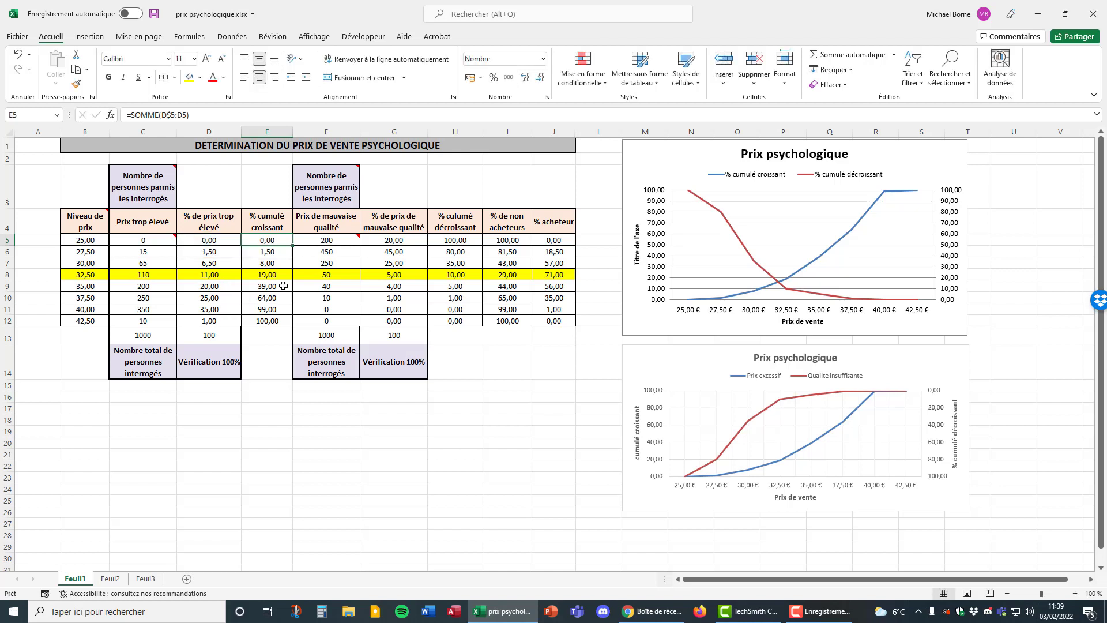
pyautogui.doubleClick(283, 286)
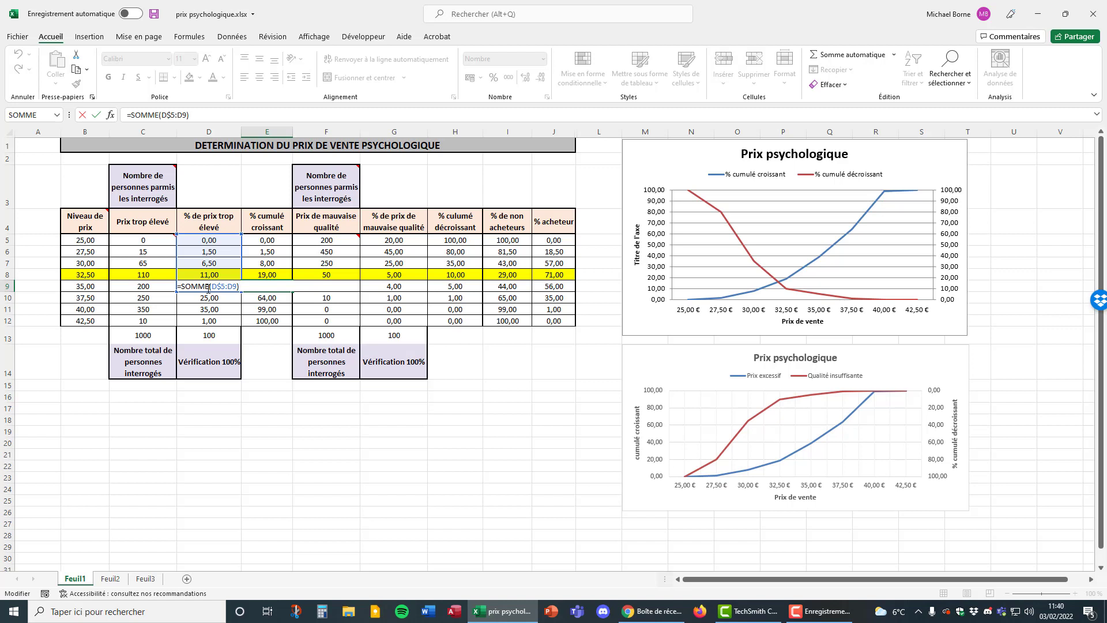
pyautogui.hotkey('ctrl', 'Return')
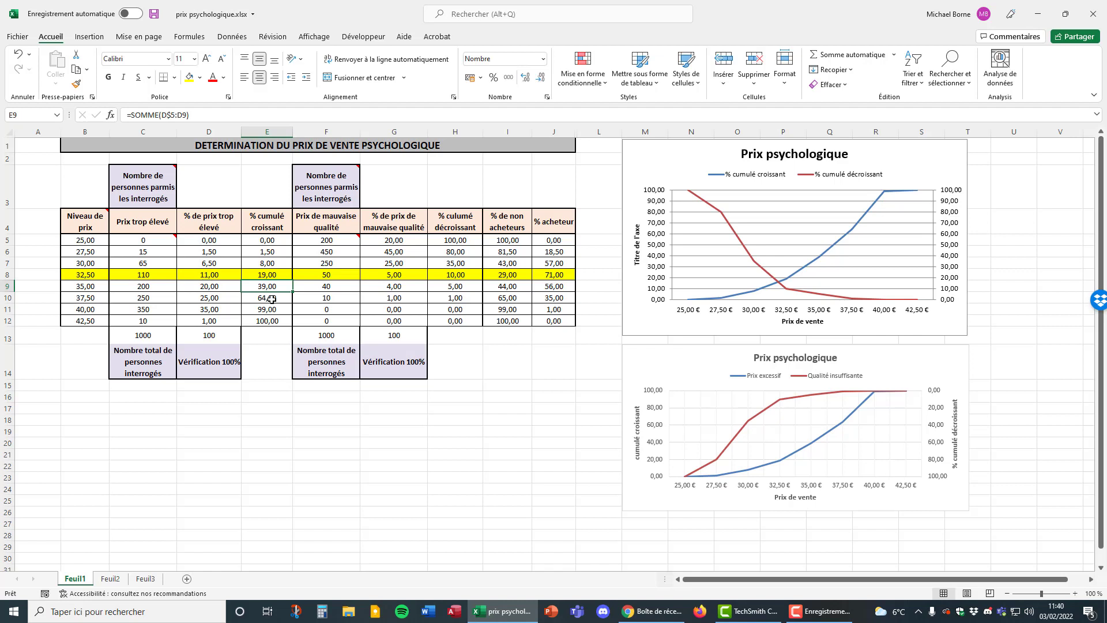
# Review the 'Prix de mauvaise qualité' responses in F5:F12 with their total in F13, and inspect the percentage formula in G5.
pyautogui.click(344, 241)
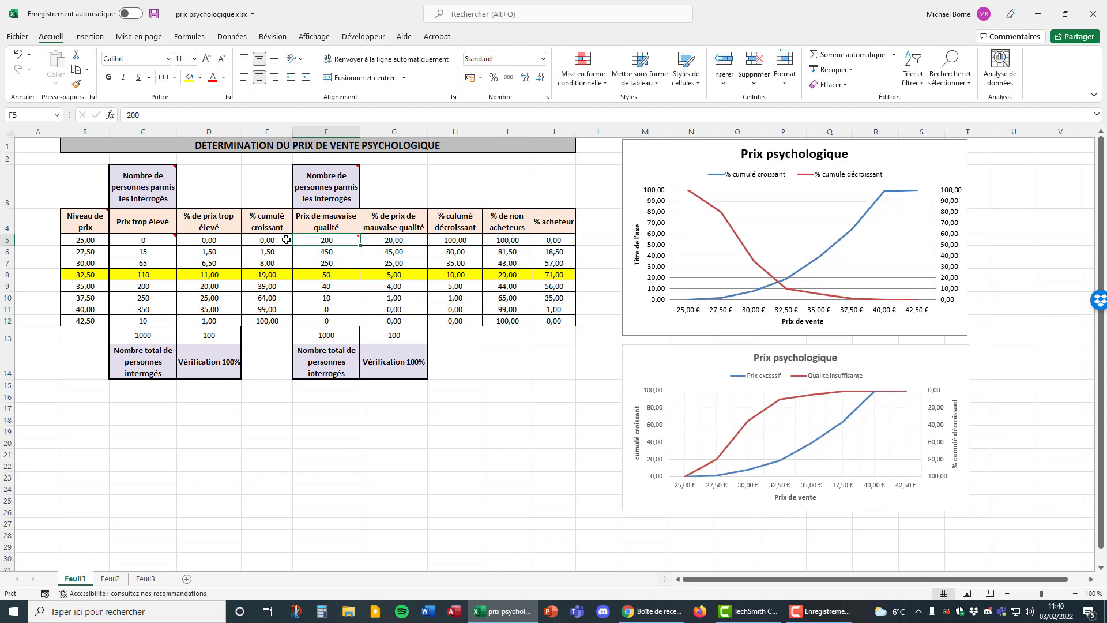
pyautogui.moveTo(334, 239)
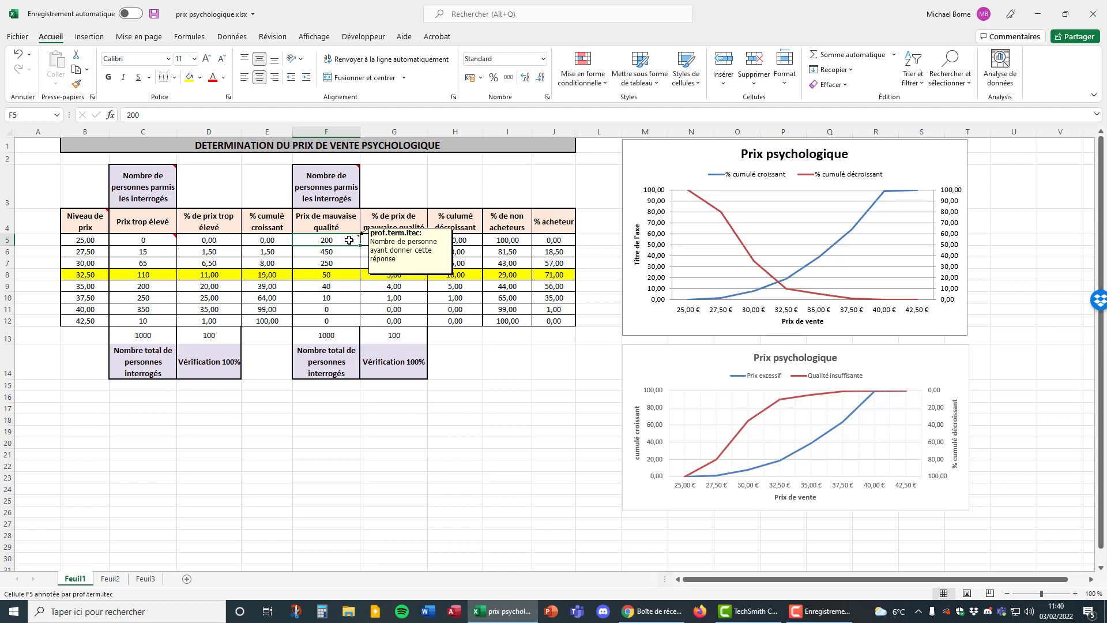
pyautogui.moveTo(342, 238); pyautogui.dragTo(347, 320)
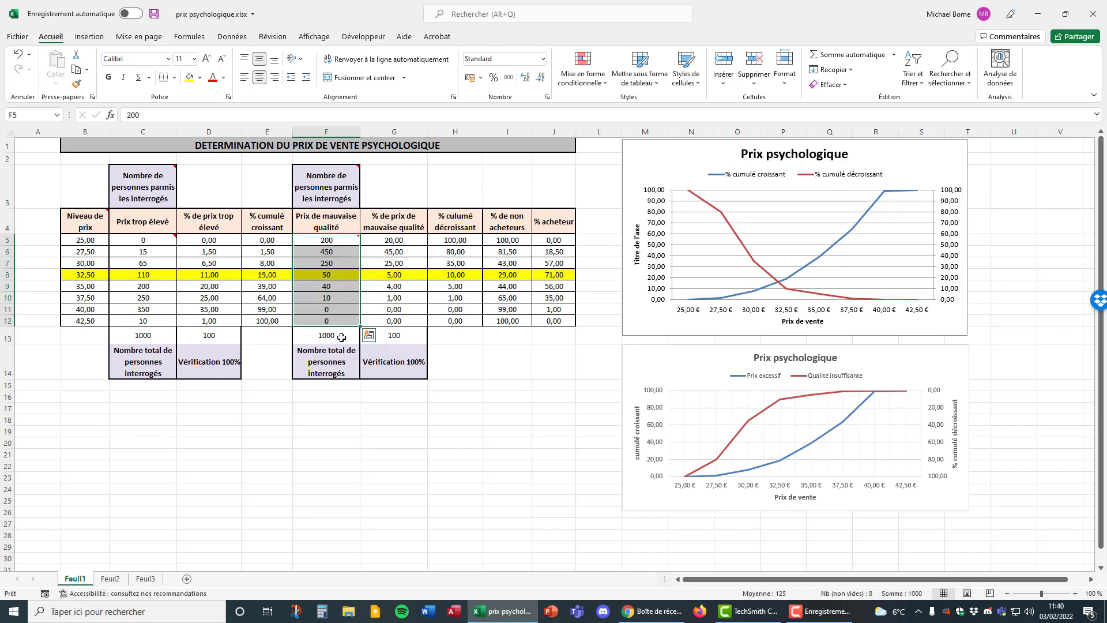
pyautogui.click(342, 338)
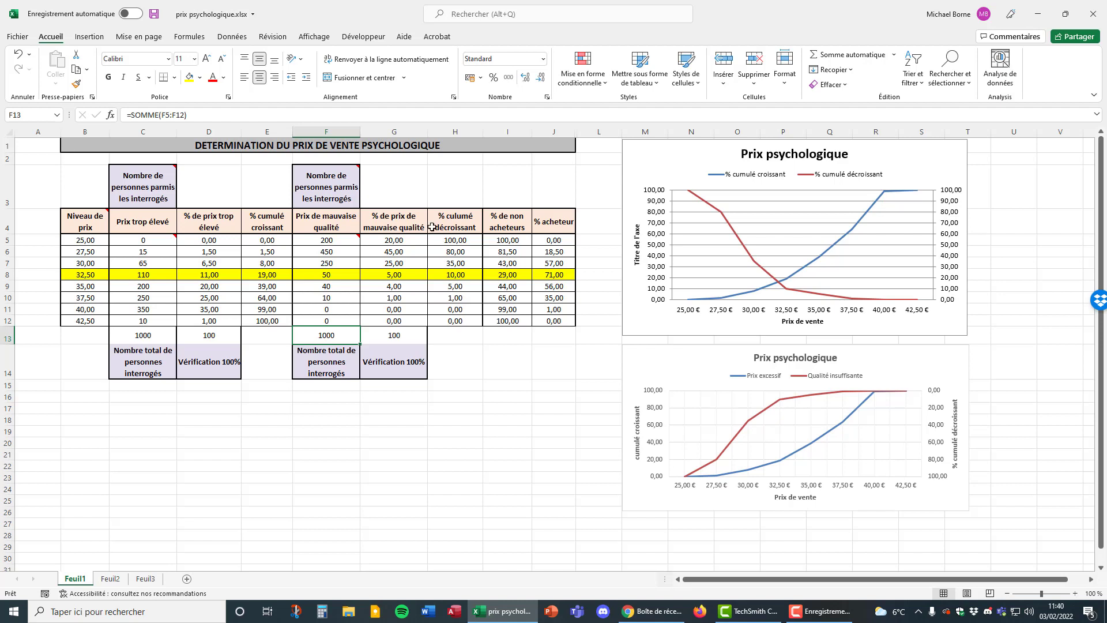
pyautogui.doubleClick(414, 240)
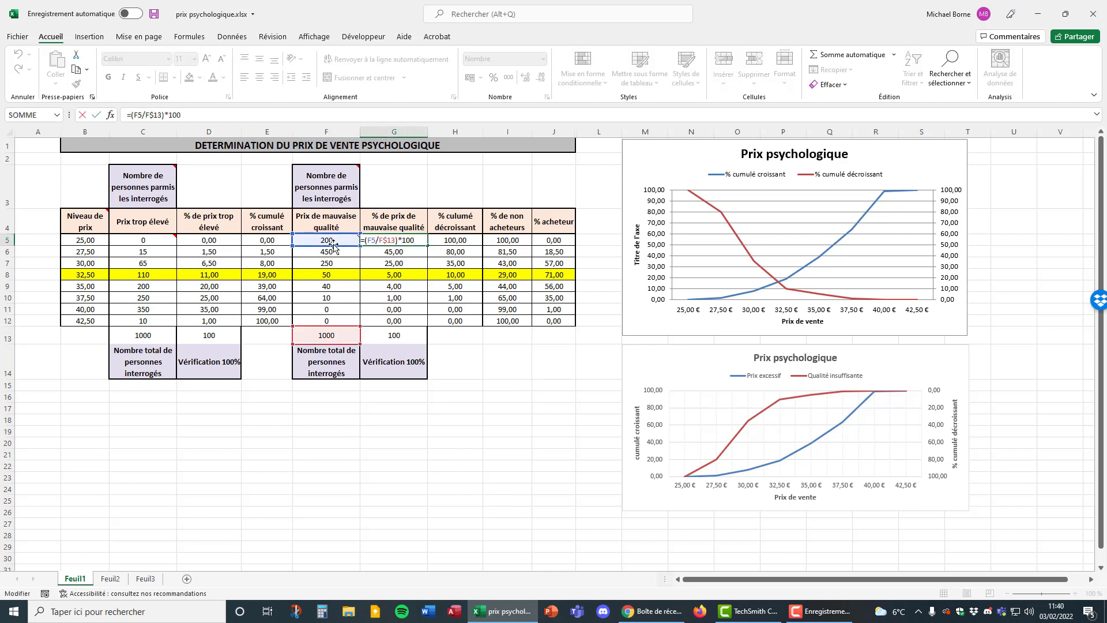
pyautogui.moveTo(334, 245)
pyautogui.hotkey('ctrl', 'Return')
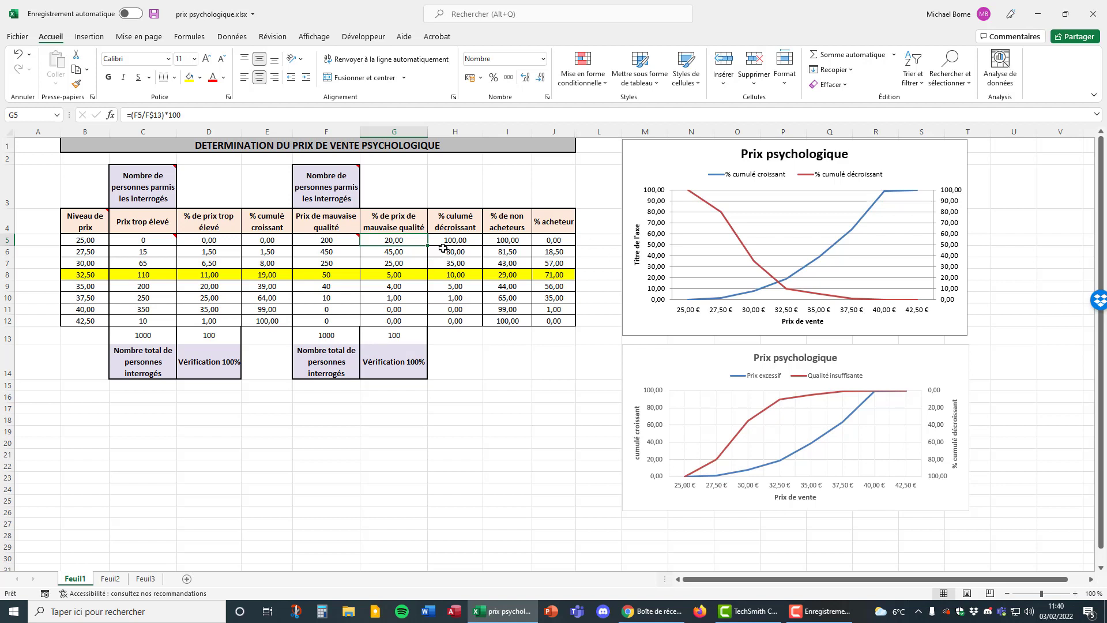
# Inspect the decreasing cumulative percentage formulas in H5 and H9 and the ranges they sum.
pyautogui.doubleClick(474, 241)
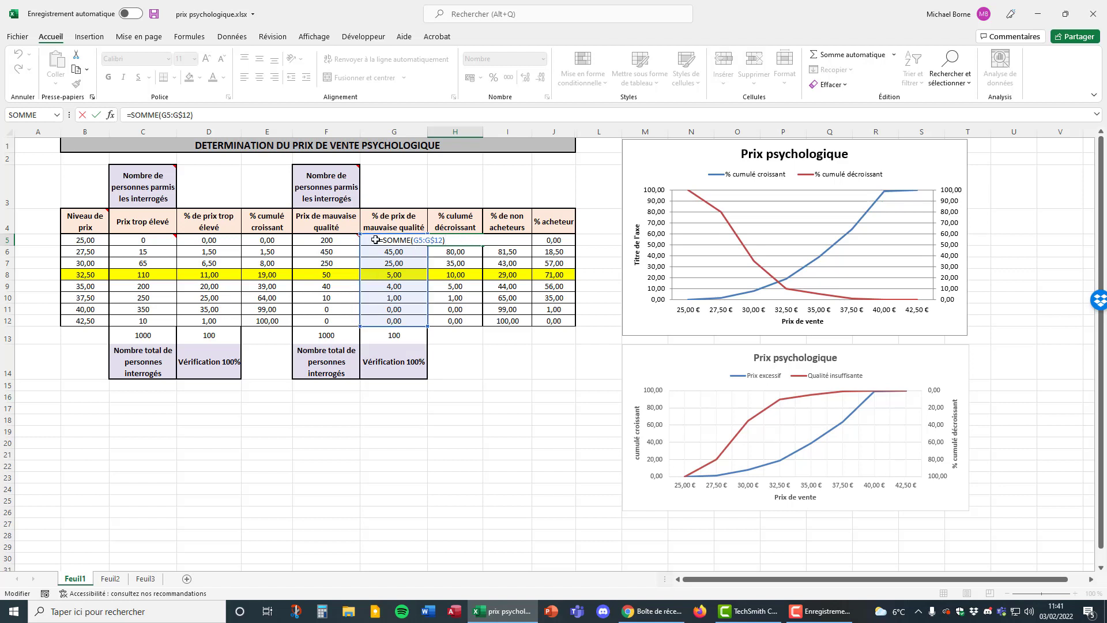
pyautogui.press('Return')
pyautogui.doubleClick(455, 289)
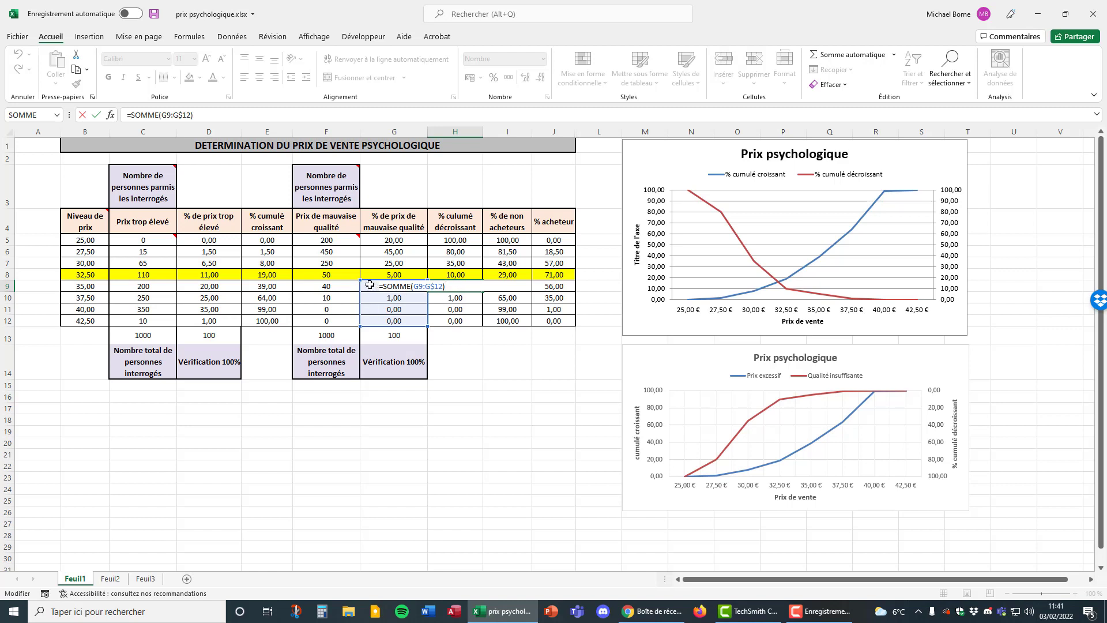
pyautogui.press('Return')
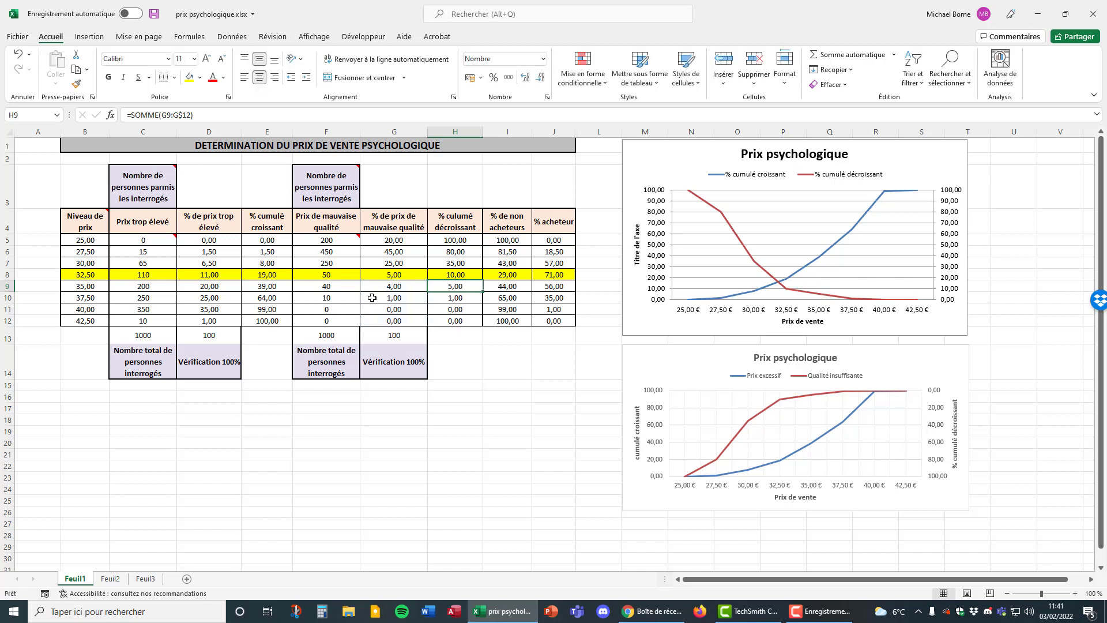
# Inspect the '% de non acheteurs' formula in I5 and the '% acheteur' formula in J5, and select I8:J8 in the highlighted row.
pyautogui.click(525, 240)
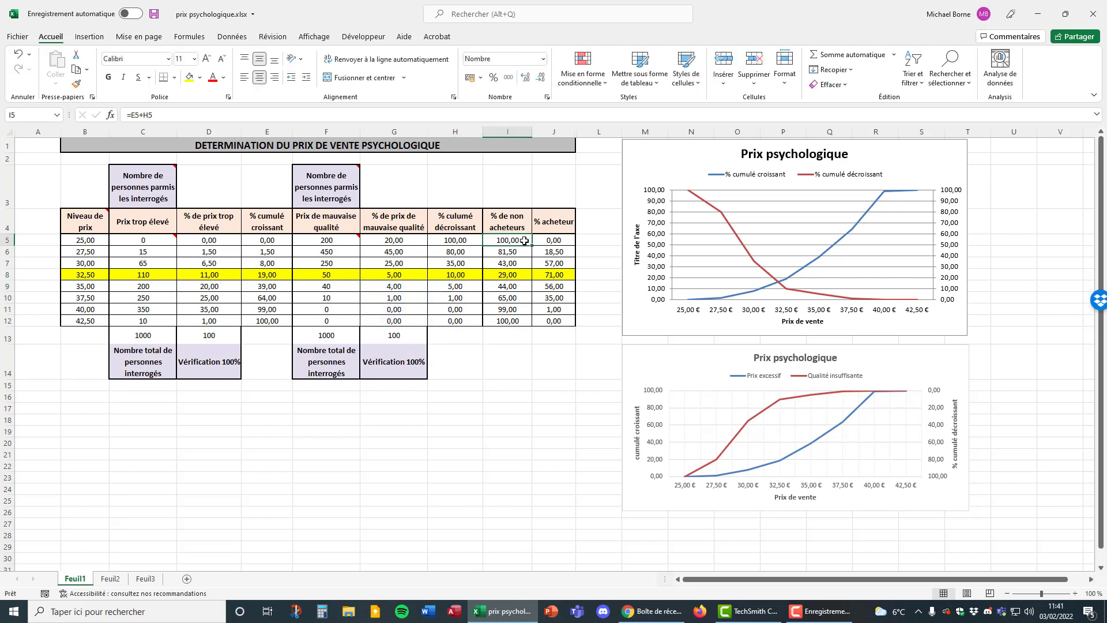
pyautogui.doubleClick(524, 240)
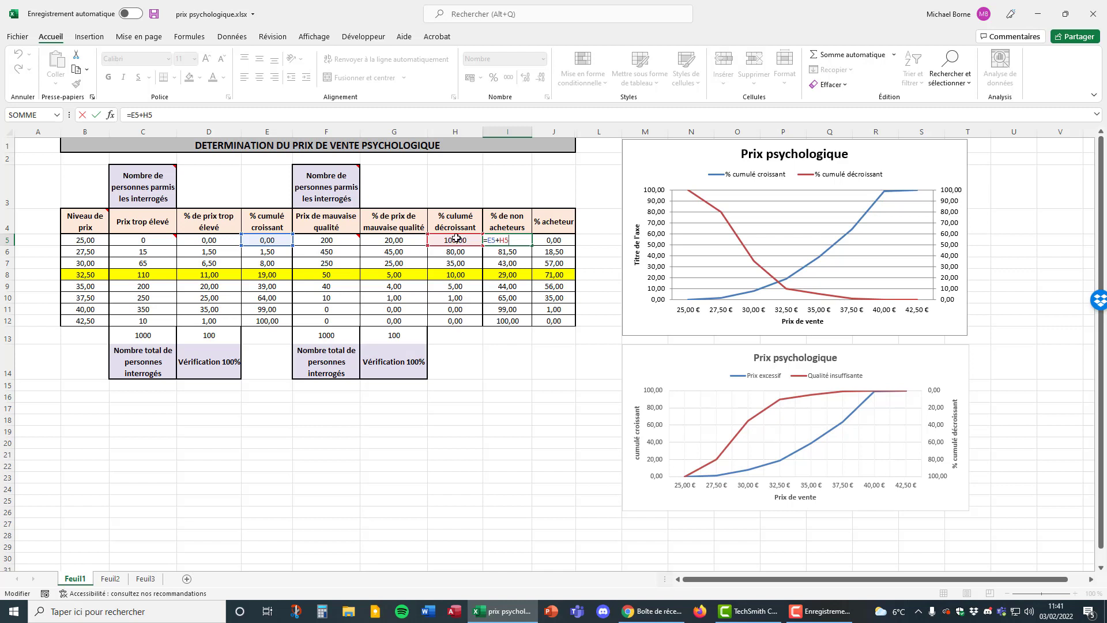
pyautogui.hotkey('ctrl', 'Return')
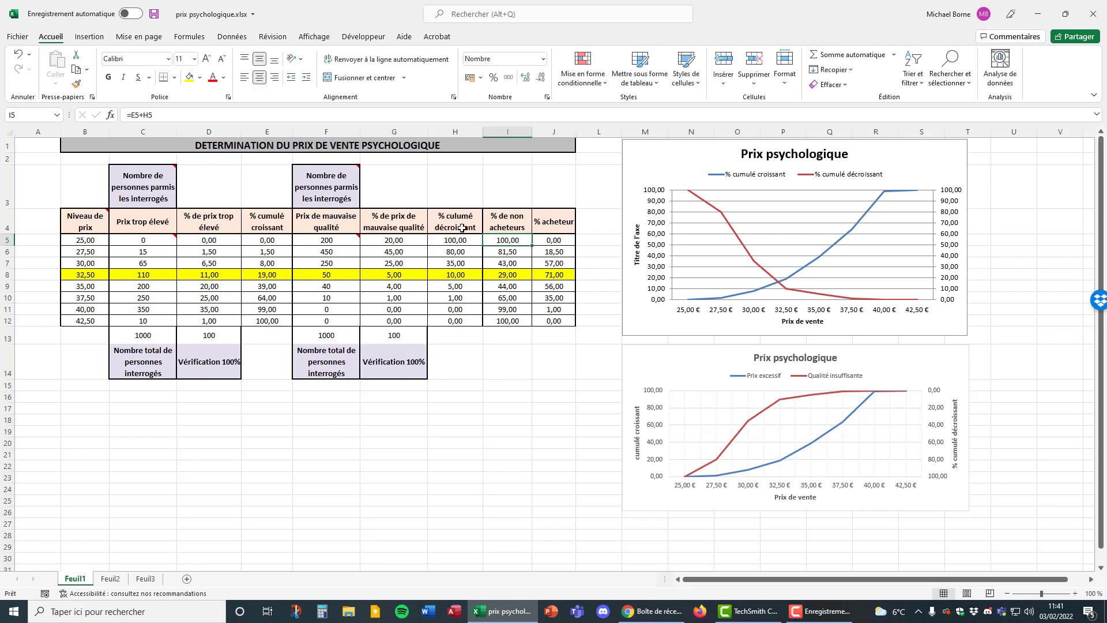
pyautogui.click(568, 240)
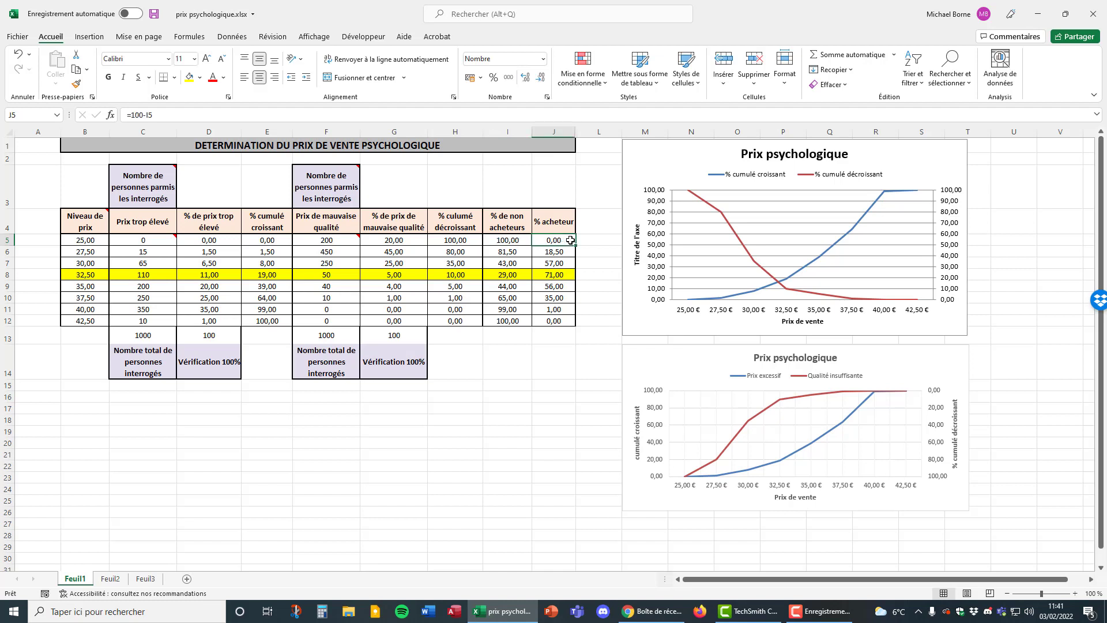
pyautogui.write('=100-I5')
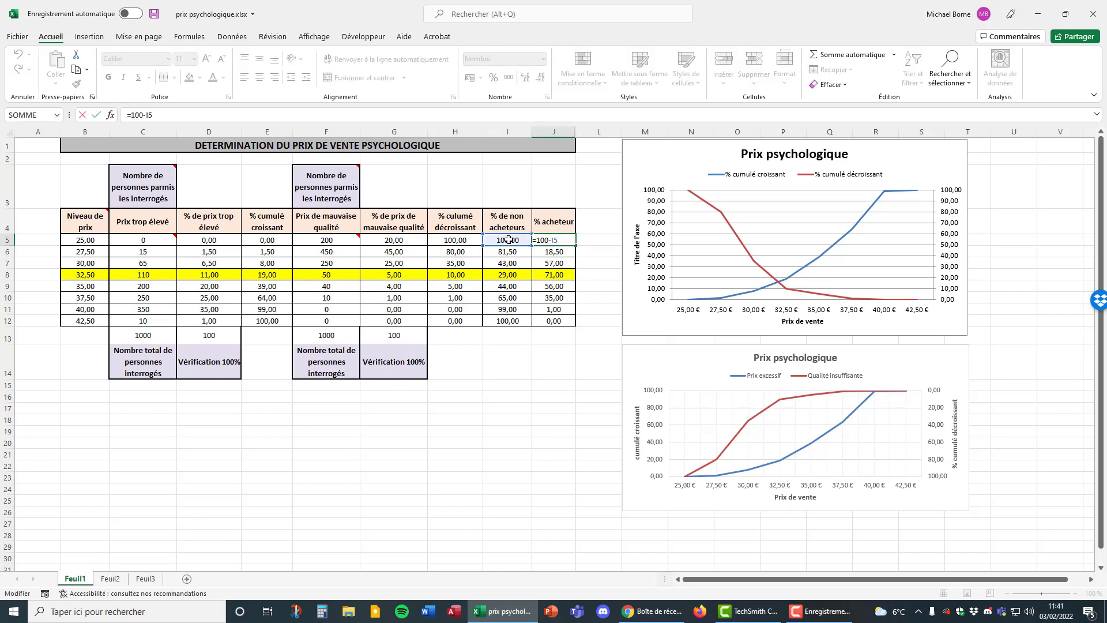
pyautogui.hotkey('ctrl', 'Return')
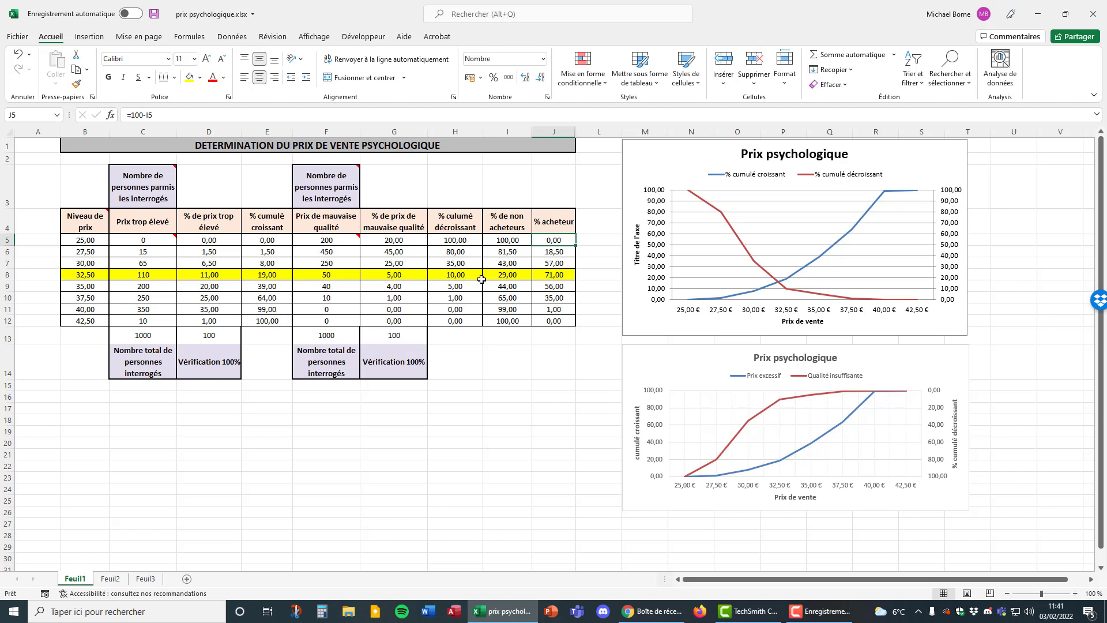
pyautogui.moveTo(503, 276); pyautogui.dragTo(553, 276)
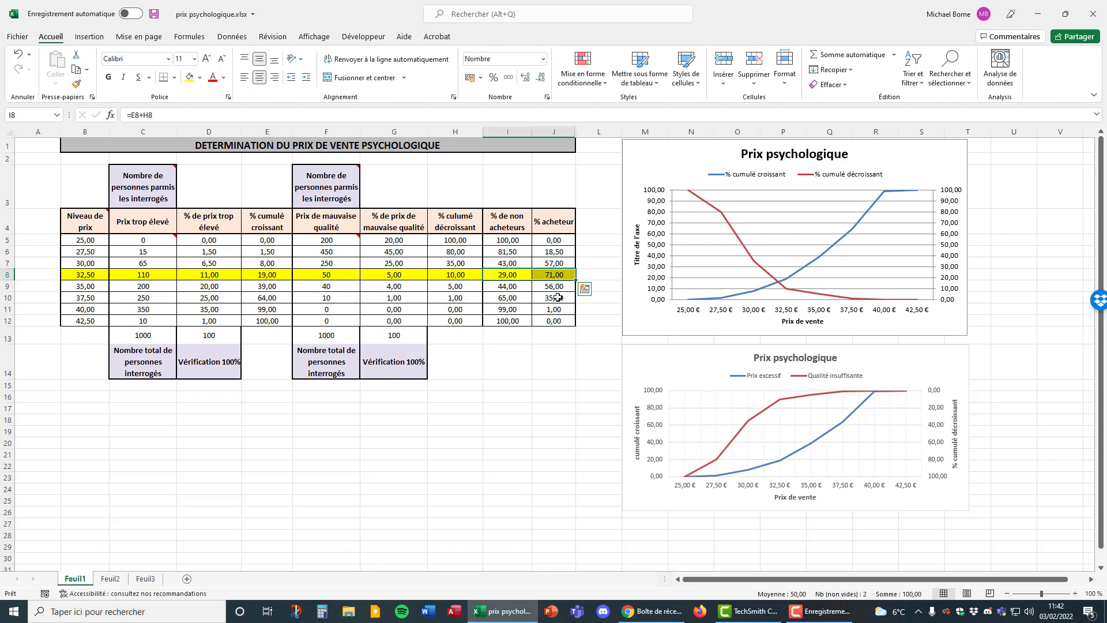
# Review the price table B5:J12 and the buyer and non-buyer shares in row 8 against the curve intersections in both charts.
pyautogui.click(538, 351)
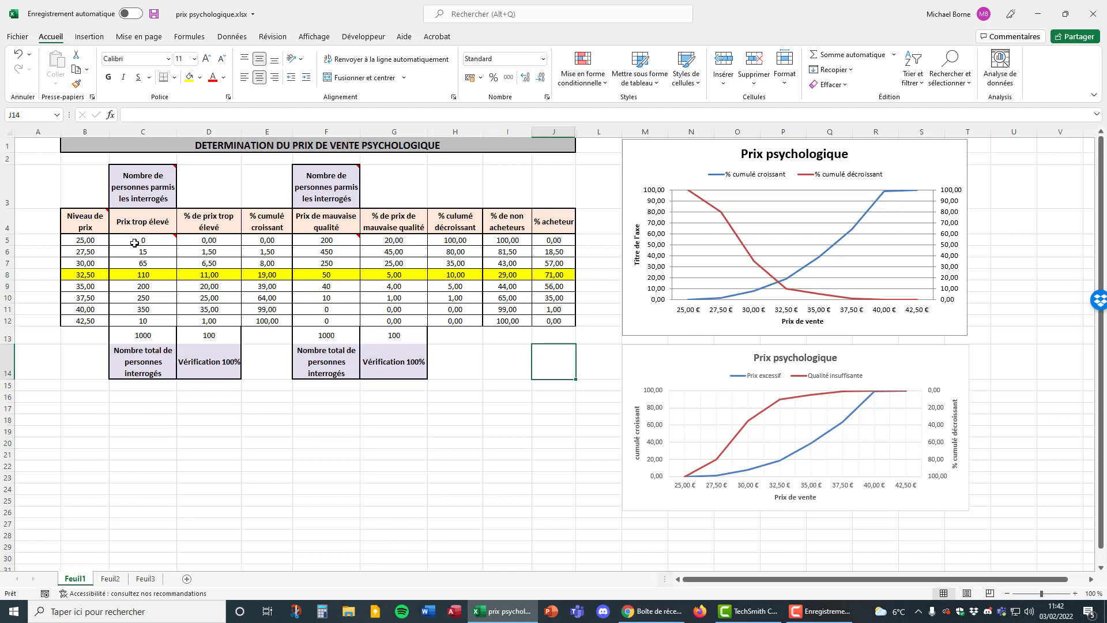
pyautogui.moveTo(101, 241); pyautogui.dragTo(545, 318)
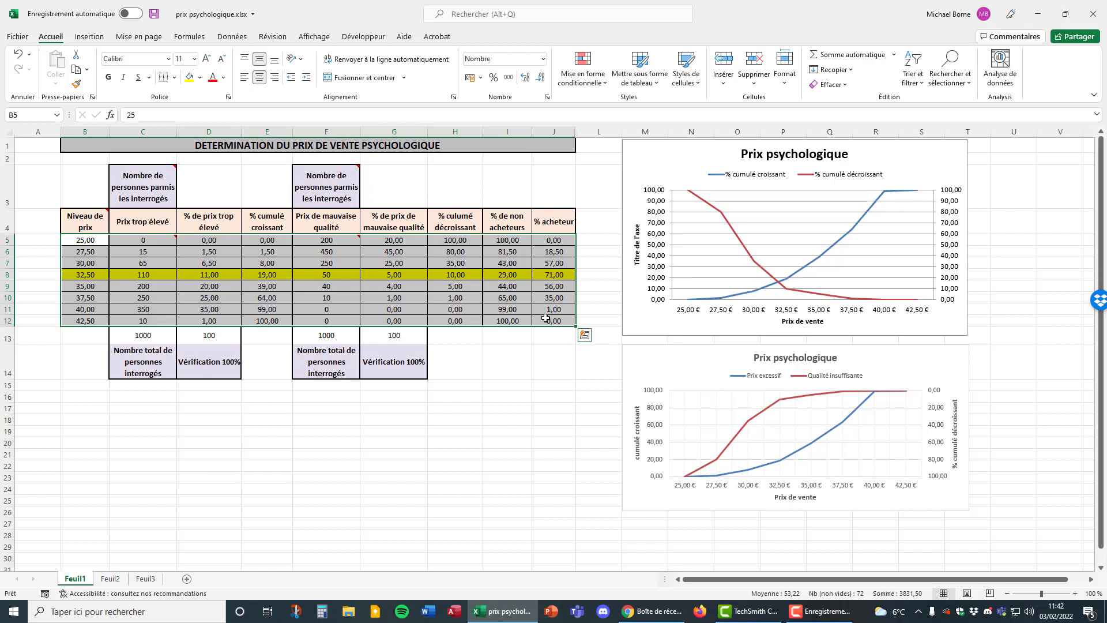
pyautogui.click(570, 274)
pyautogui.moveTo(570, 274); pyautogui.dragTo(504, 275)
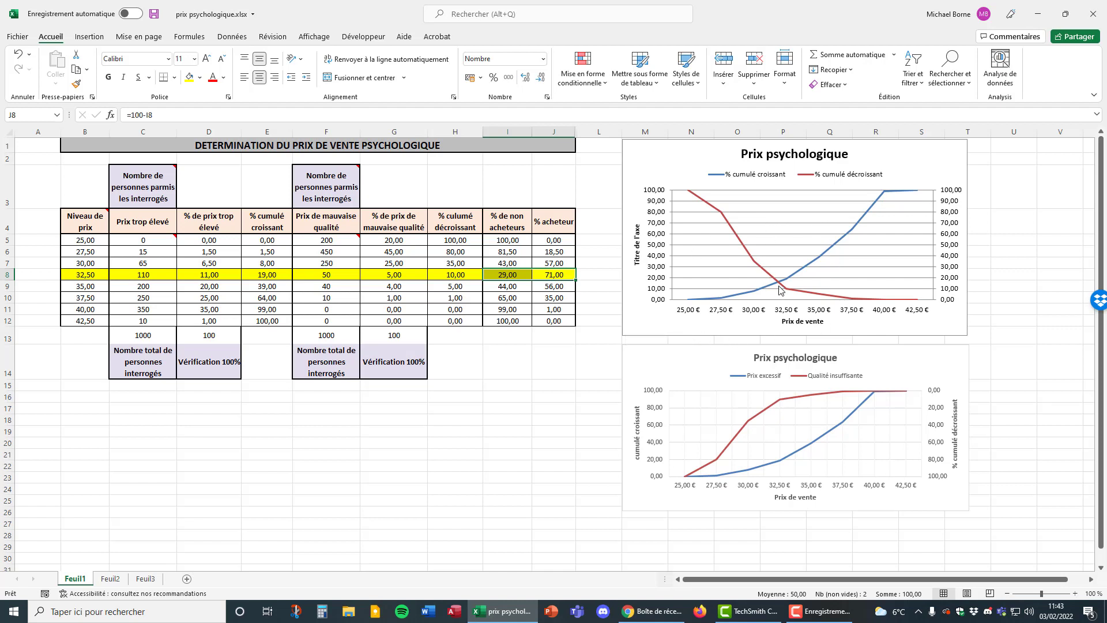
# Insert a 2D line chart from the price levels B5:B12 and the cumulative percentages in E5:E12 and H5:H12.
pyautogui.moveTo(780, 287)
pyautogui.moveTo(780, 402)
pyautogui.moveTo(90, 240); pyautogui.dragTo(89, 321)
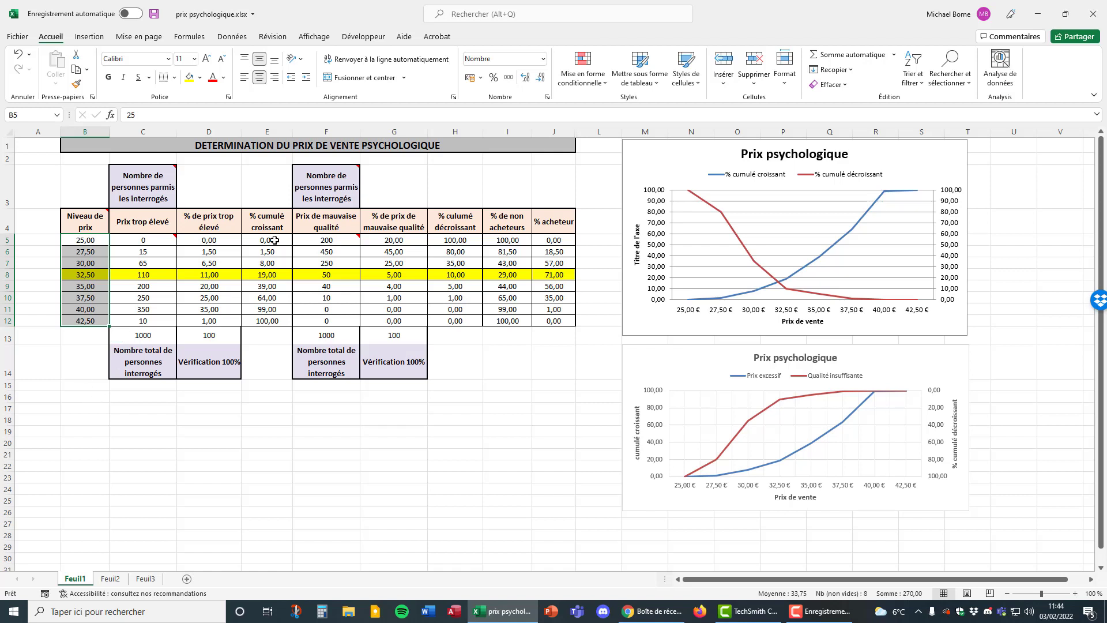
pyautogui.keyDown('ctrl'); pyautogui.moveTo(279, 241); pyautogui.dragTo(280, 319); pyautogui.keyUp('ctrl')
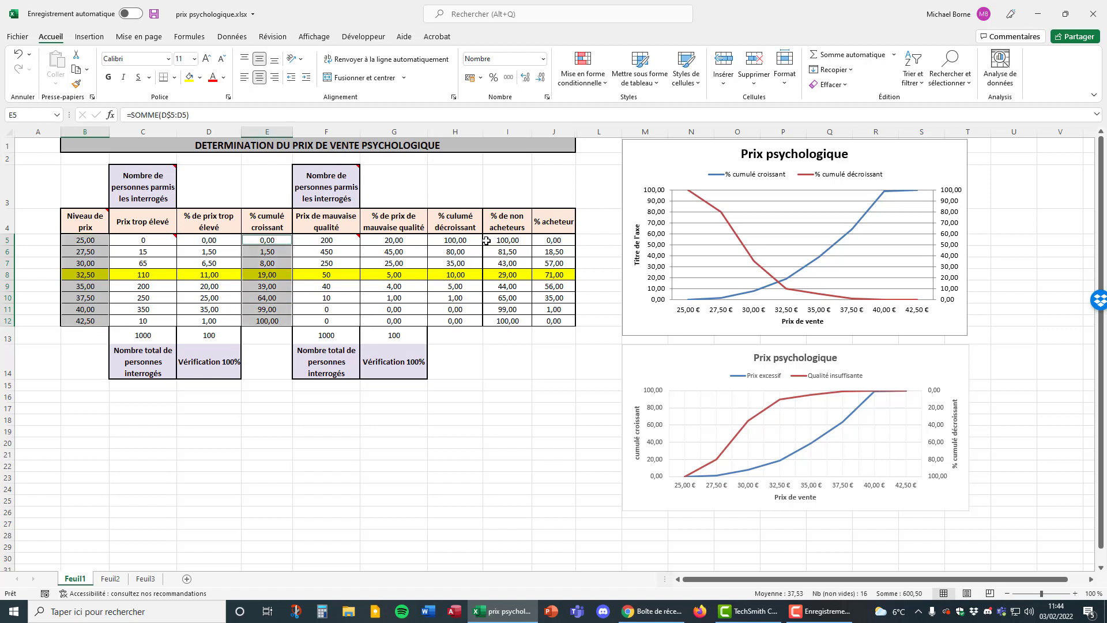
pyautogui.keyDown('ctrl'); pyautogui.moveTo(472, 239); pyautogui.dragTo(470, 319); pyautogui.keyUp('ctrl')
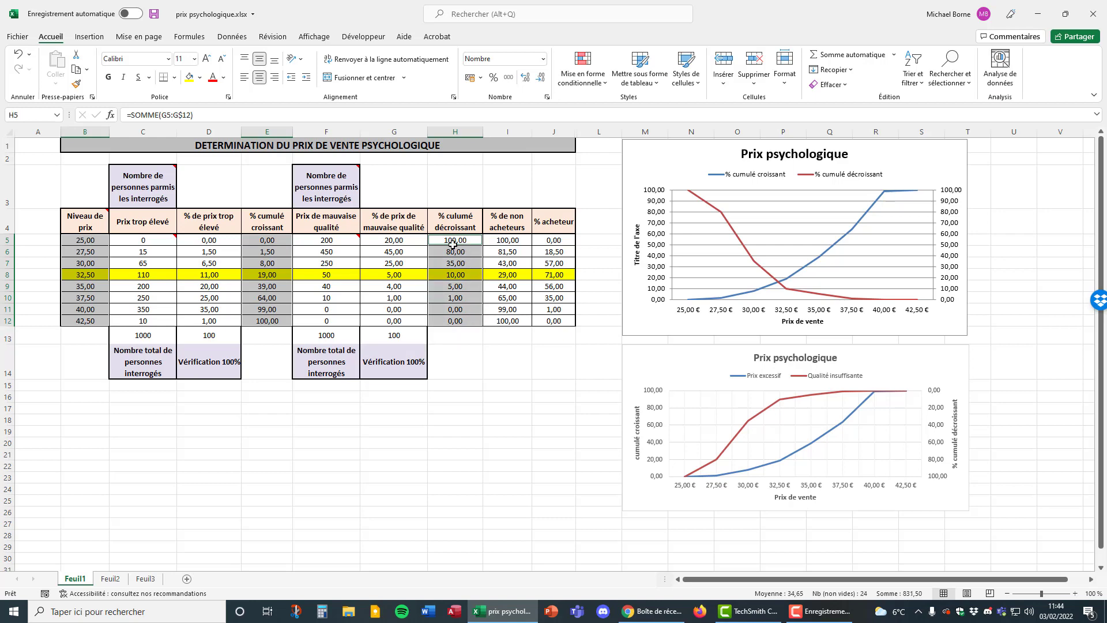
pyautogui.click(93, 39)
pyautogui.click(488, 70)
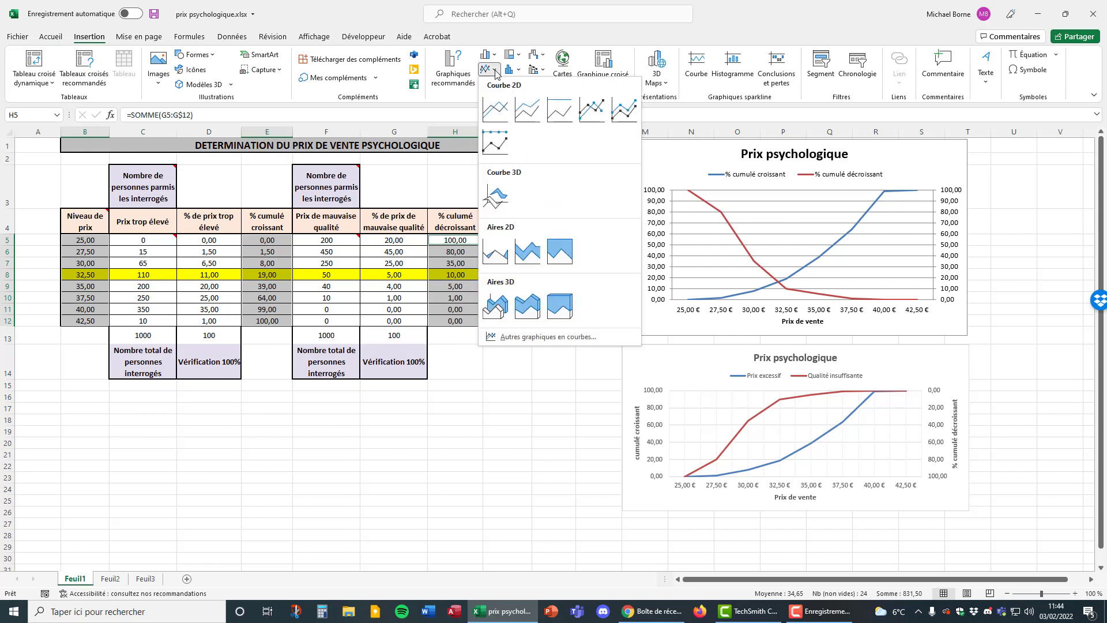
pyautogui.click(495, 111)
# Move the new chart over the table and delete its blue price-level series, Série1.
pyautogui.moveTo(579, 273); pyautogui.dragTo(442, 235)
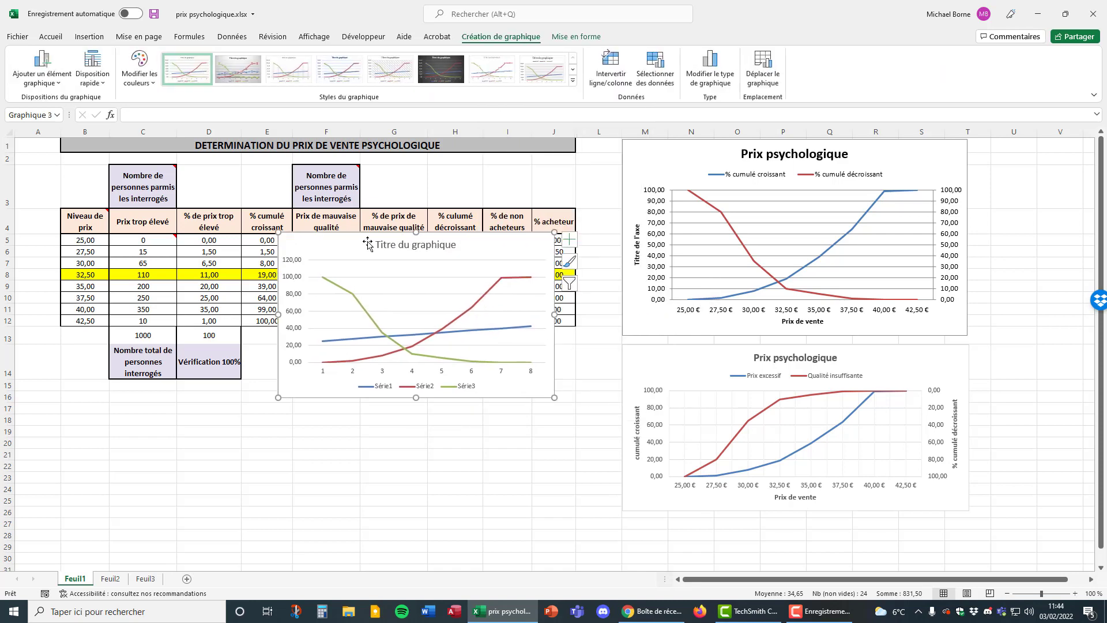
pyautogui.click(354, 340)
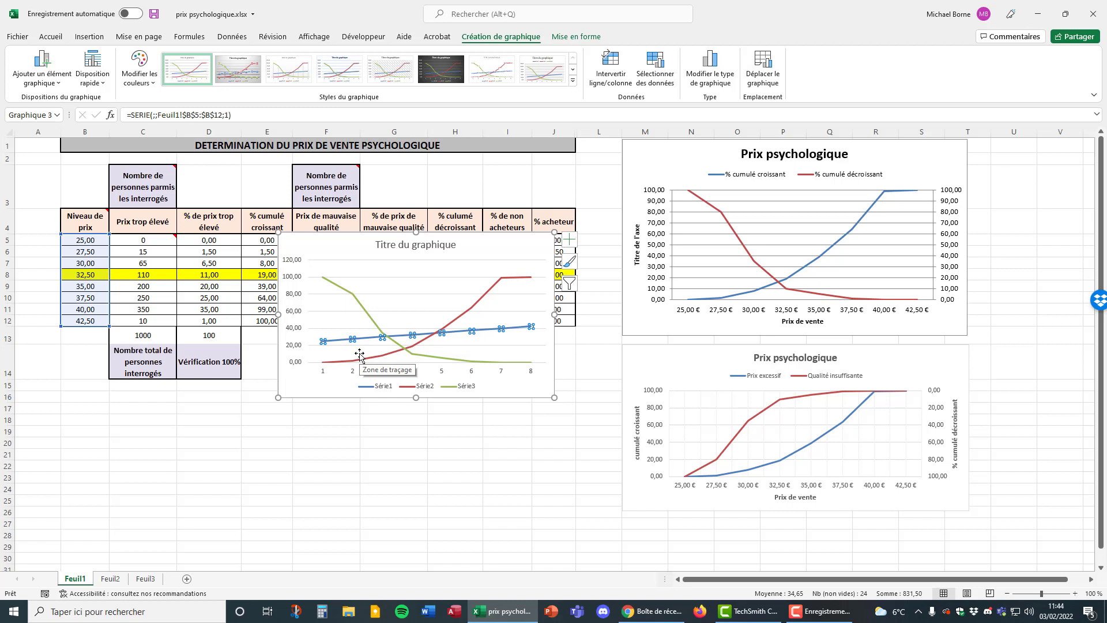
pyautogui.press('Delete')
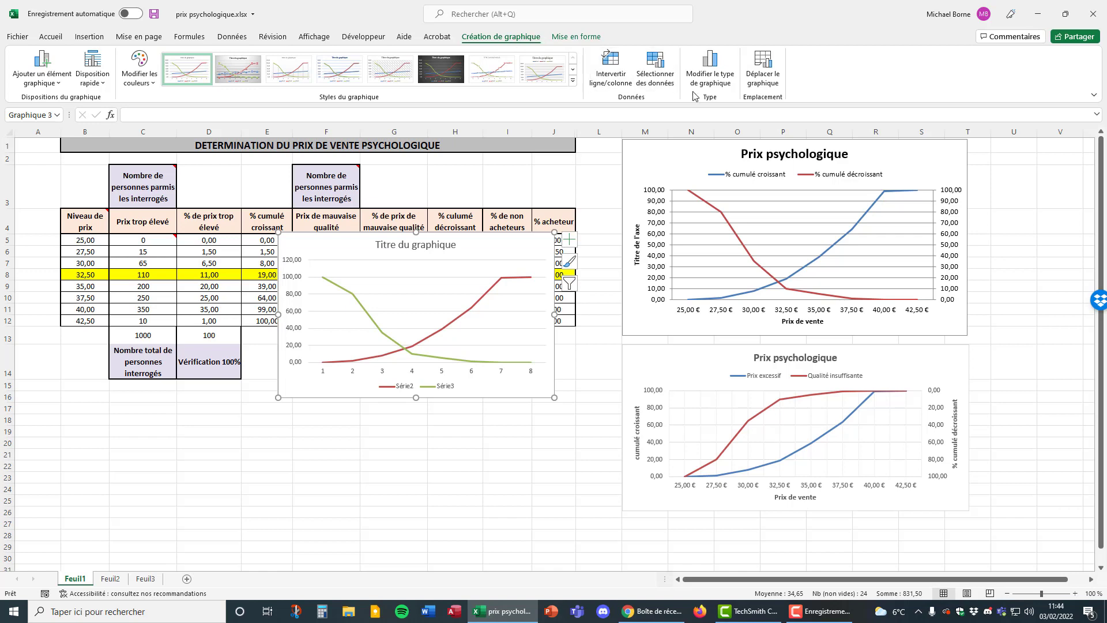
pyautogui.click(661, 84)
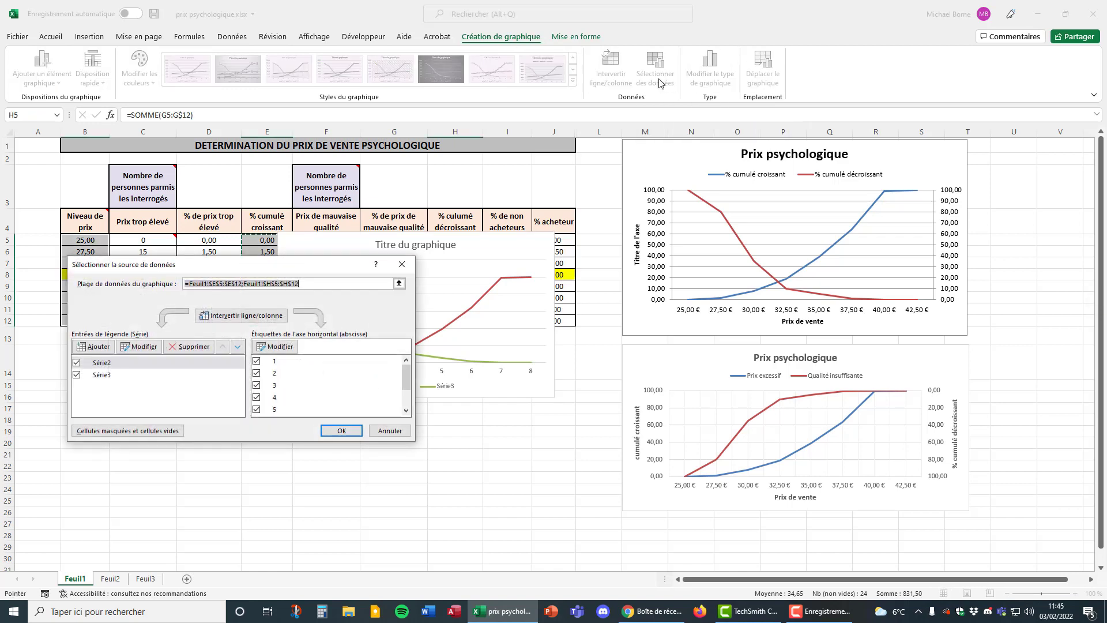
pyautogui.moveTo(316, 270); pyautogui.dragTo(724, 215)
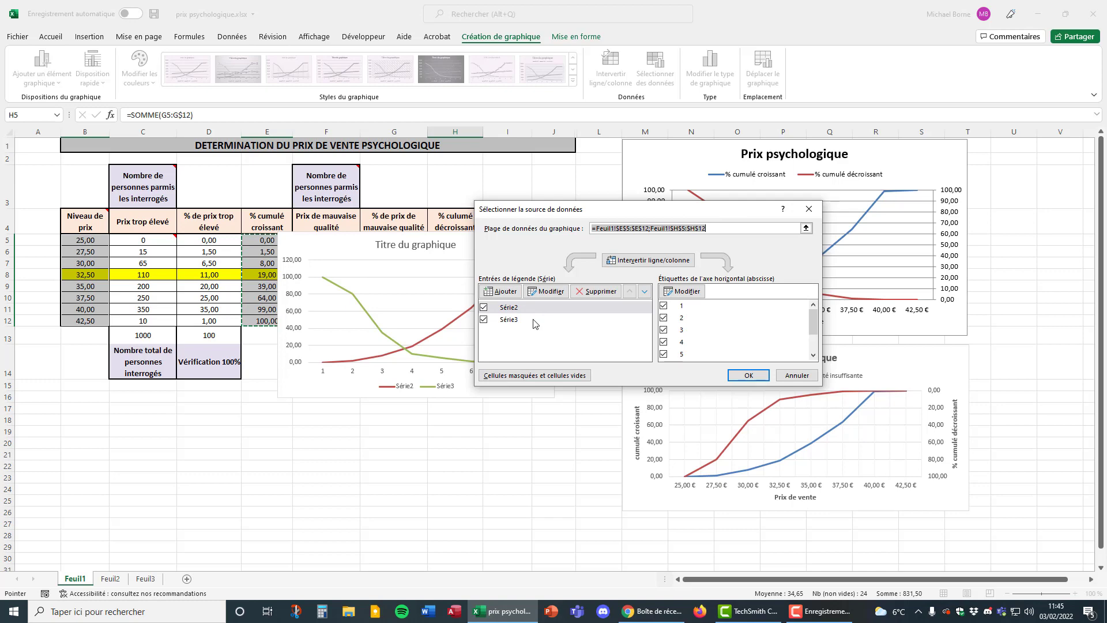
pyautogui.moveTo(624, 213); pyautogui.dragTo(742, 172)
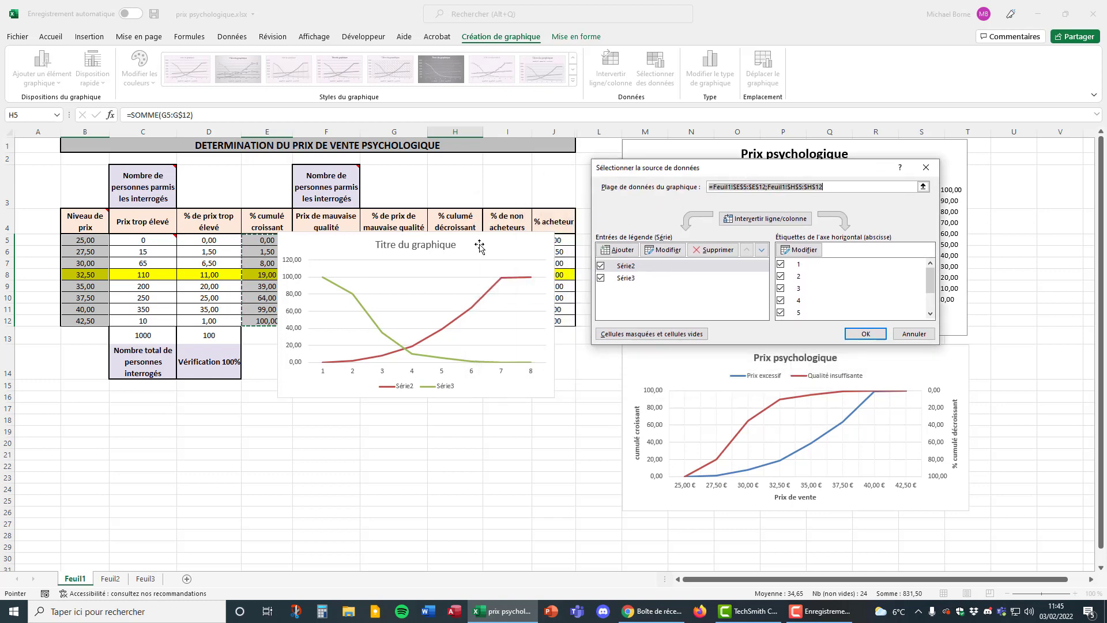
pyautogui.click(926, 167)
# Move the new chart below the price rows and rename its series Série2 as "% cumul croissant".
pyautogui.moveTo(470, 247); pyautogui.dragTo(178, 327)
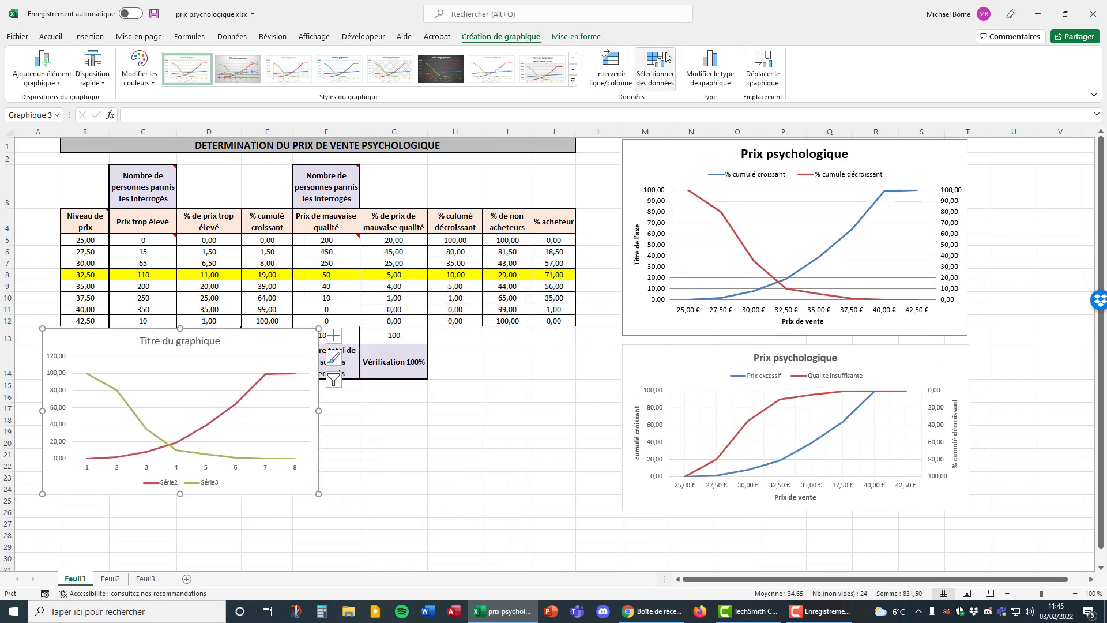
pyautogui.click(656, 72)
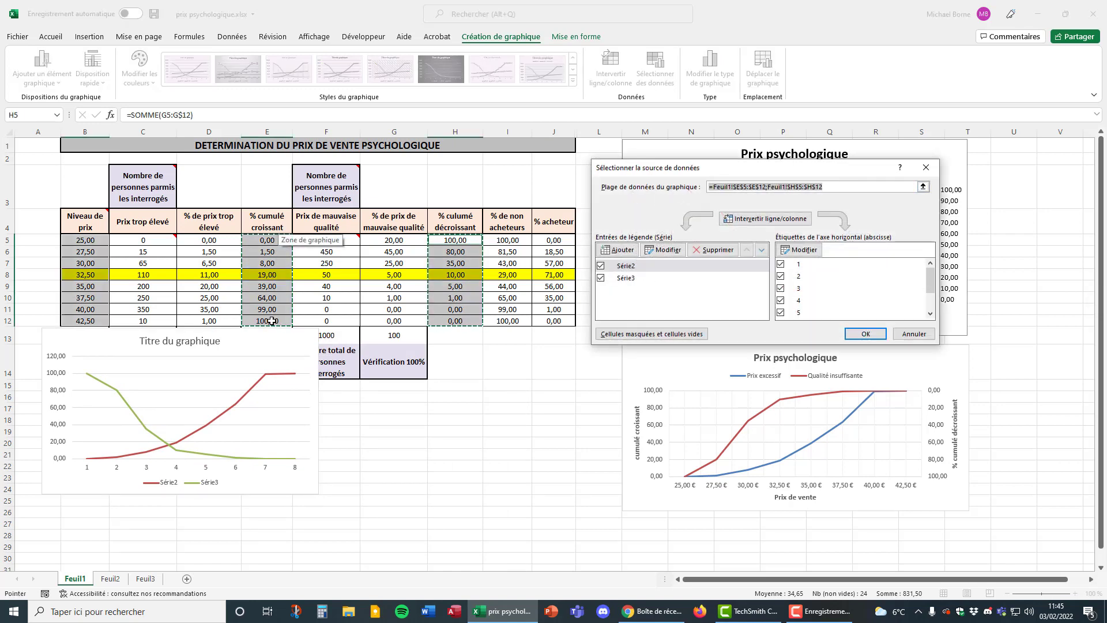
pyautogui.click(628, 278)
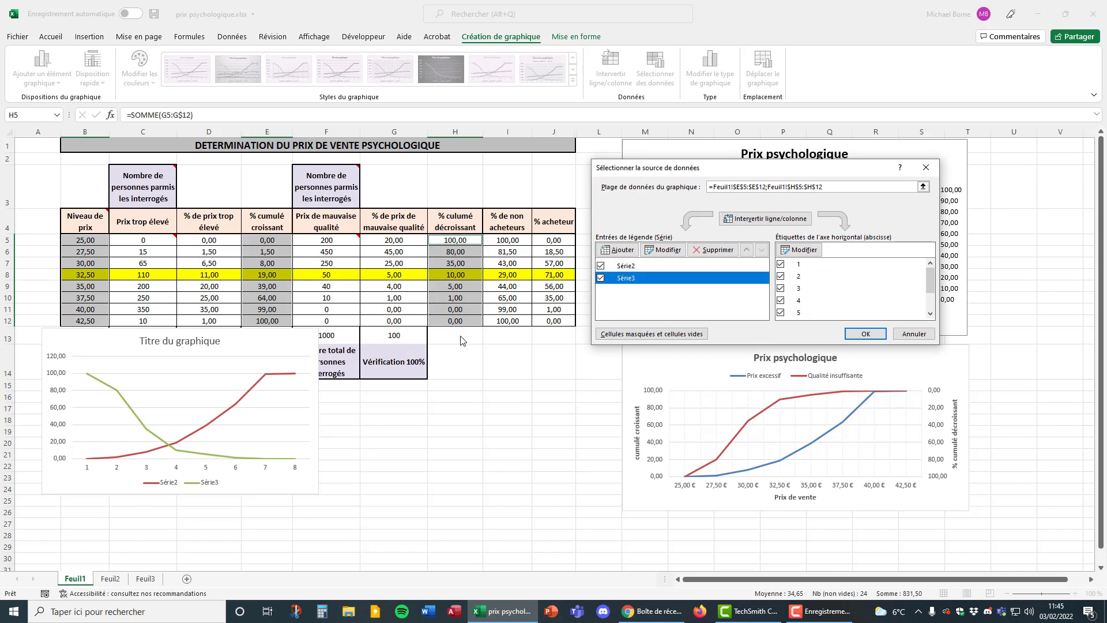
pyautogui.click(656, 266)
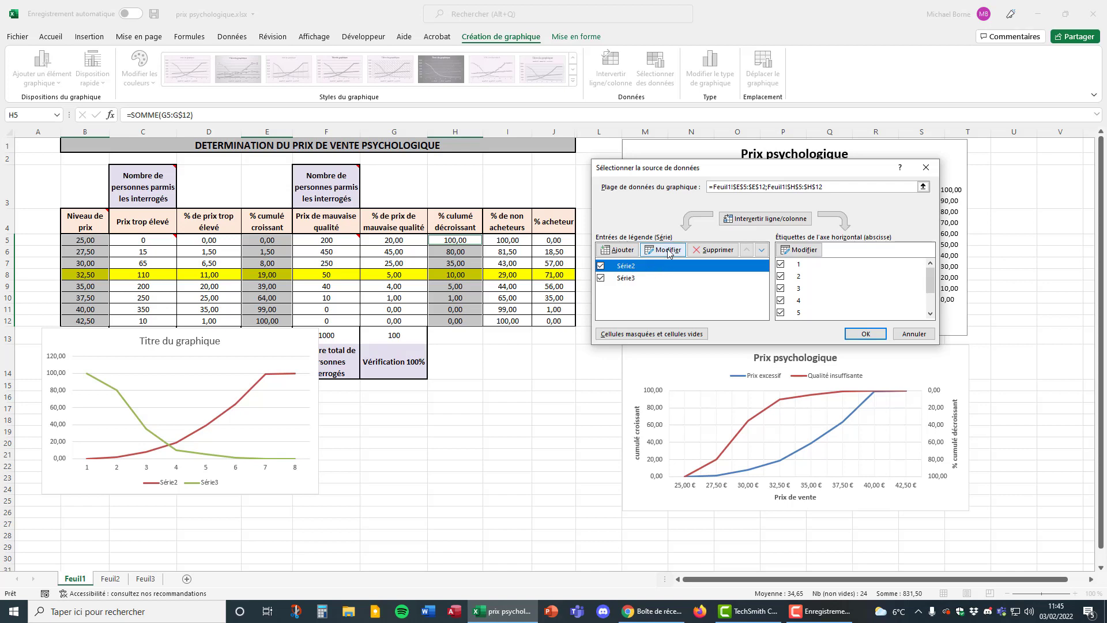
pyautogui.click(663, 250)
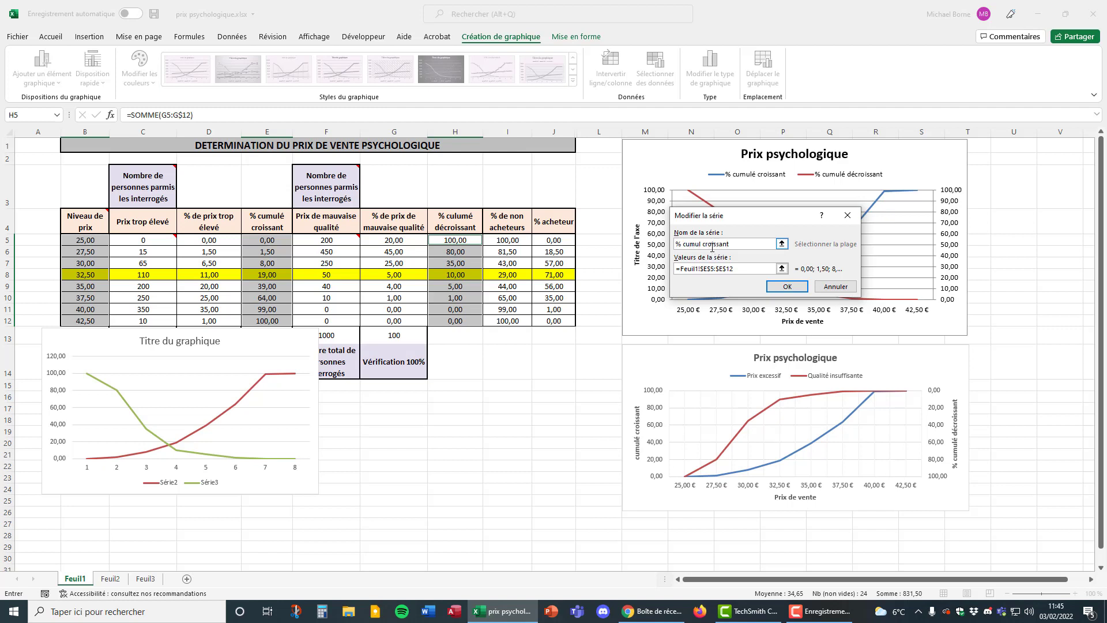
pyautogui.click(787, 287)
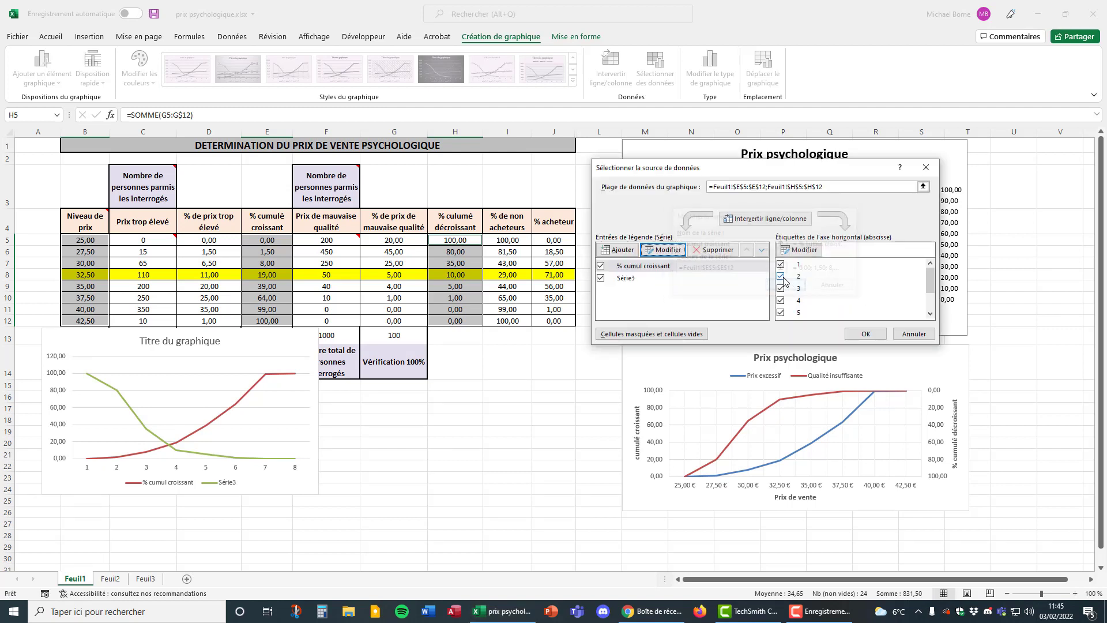
# Rename the chart series Série3 as "% cumul décroissant".
pyautogui.click(654, 281)
pyautogui.click(669, 250)
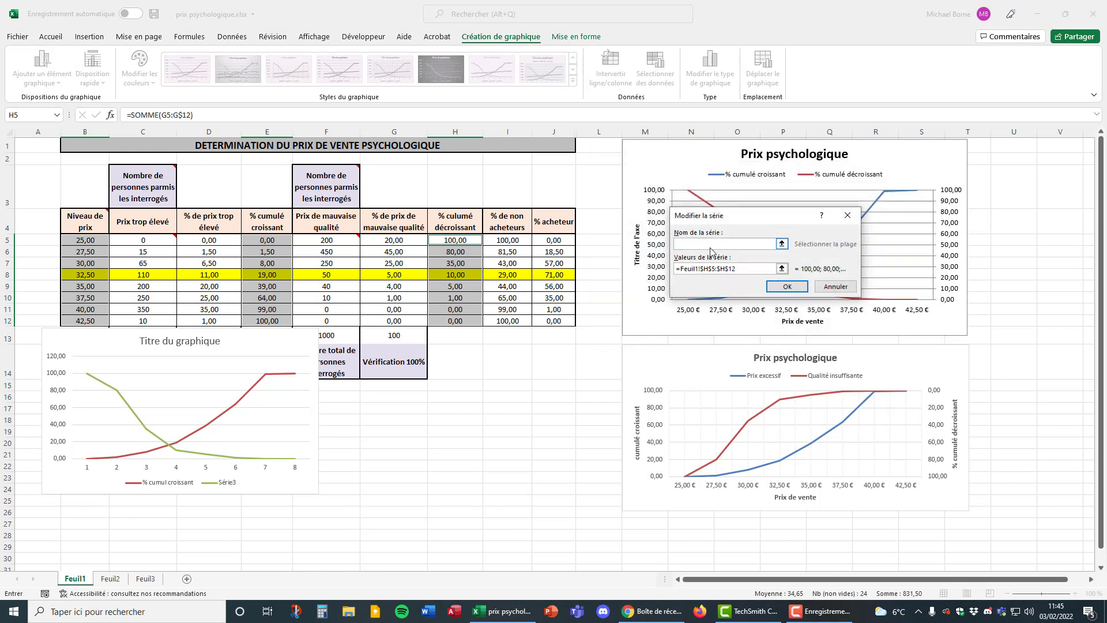
pyautogui.write('% d')
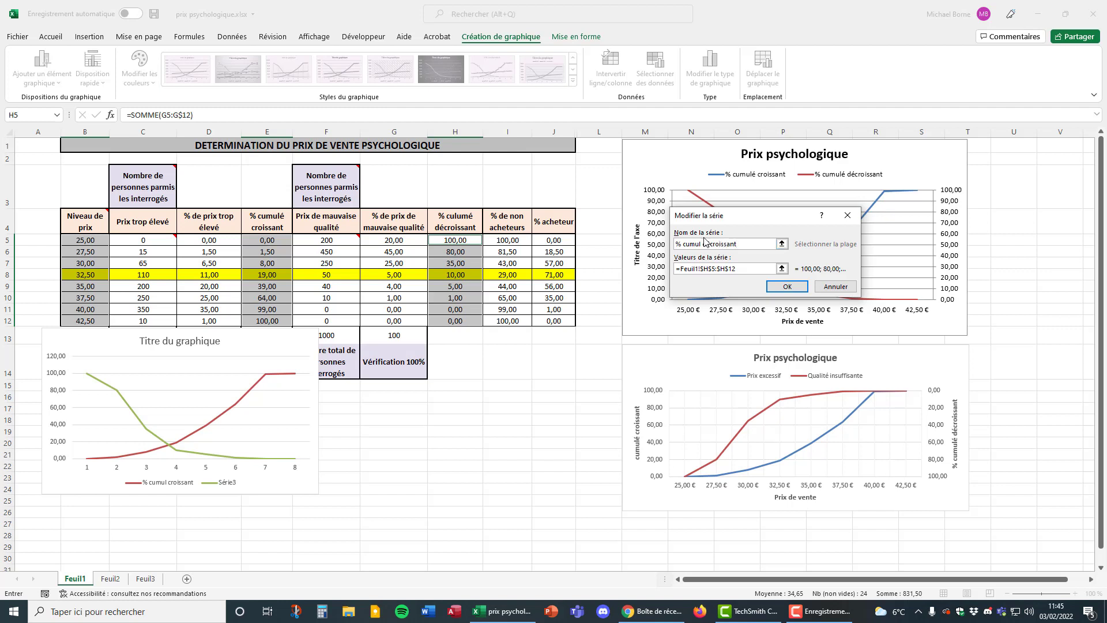
pyautogui.click(787, 287)
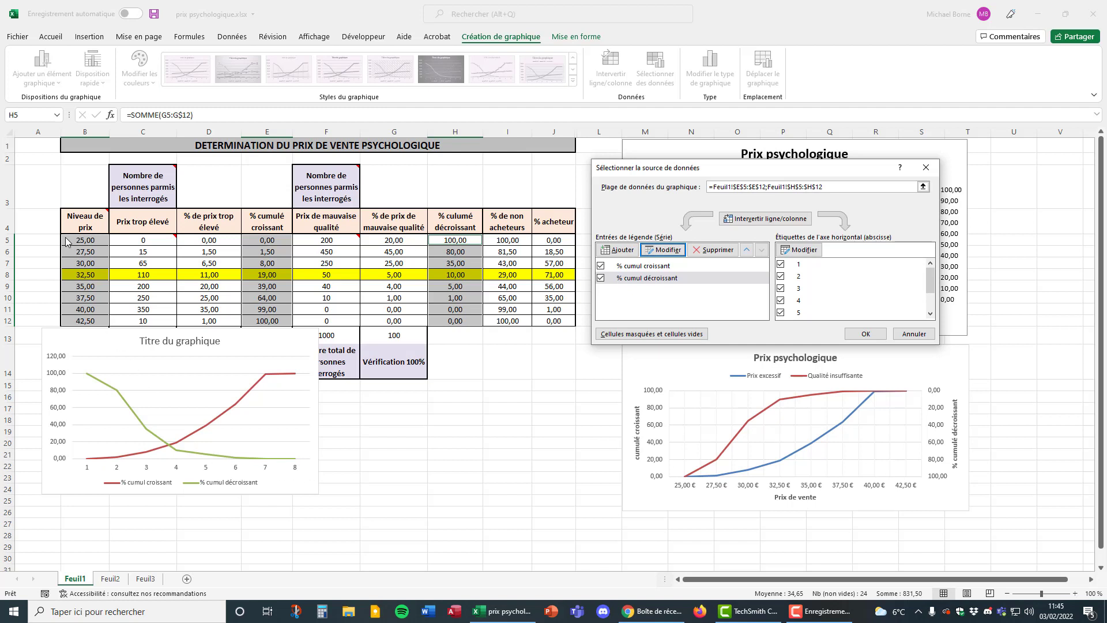
# Set the horizontal axis labels to the price levels in B5:B12 and apply the data source changes.
pyautogui.click(799, 252)
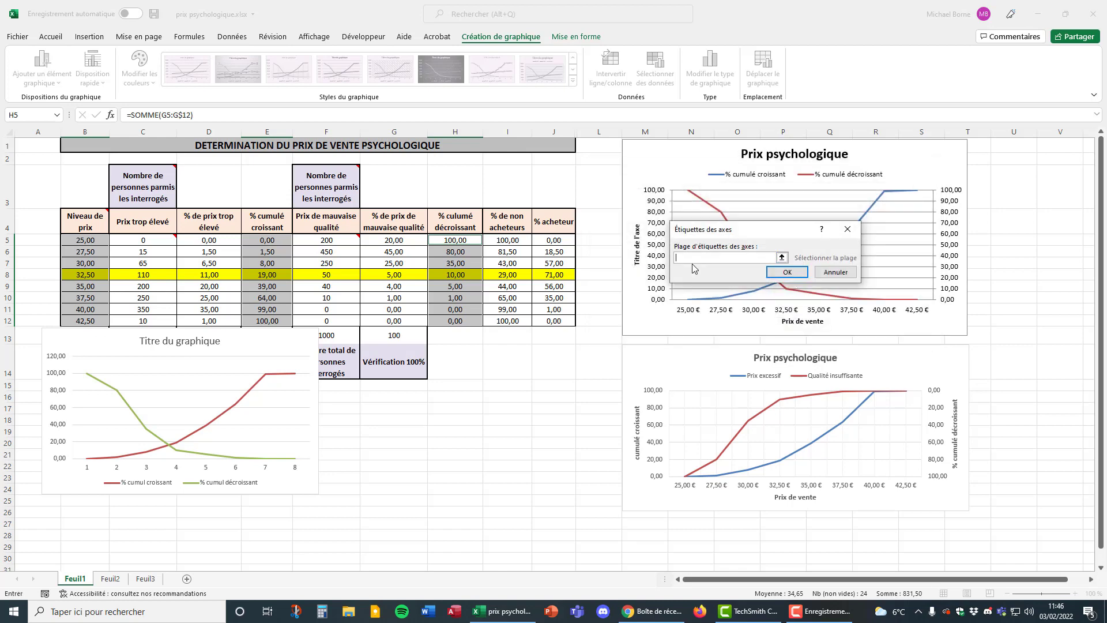
pyautogui.moveTo(97, 241); pyautogui.dragTo(94, 315)
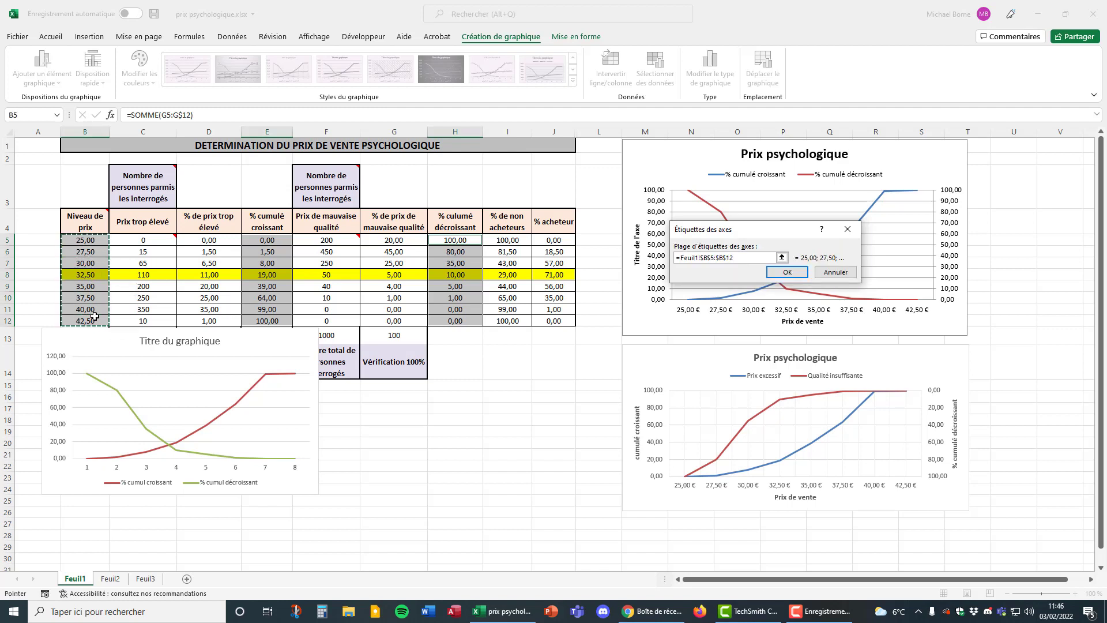
pyautogui.click(788, 272)
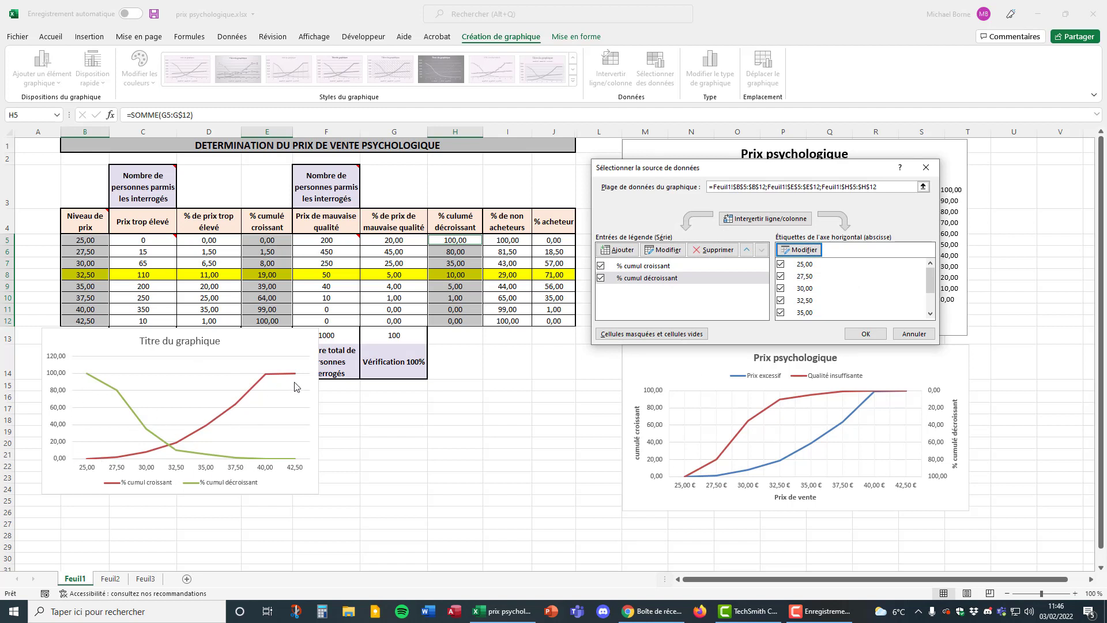
pyautogui.click(863, 334)
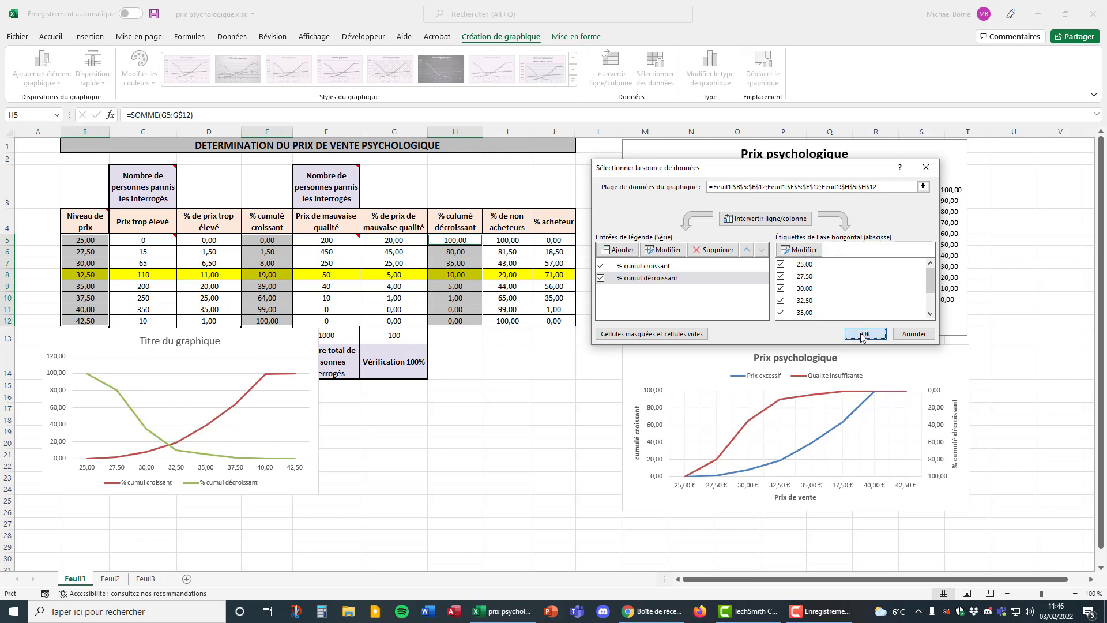
# Move the new chart up over the middle of the table and add primary horizontal and vertical axis titles.
pyautogui.moveTo(255, 342); pyautogui.dragTo(553, 183)
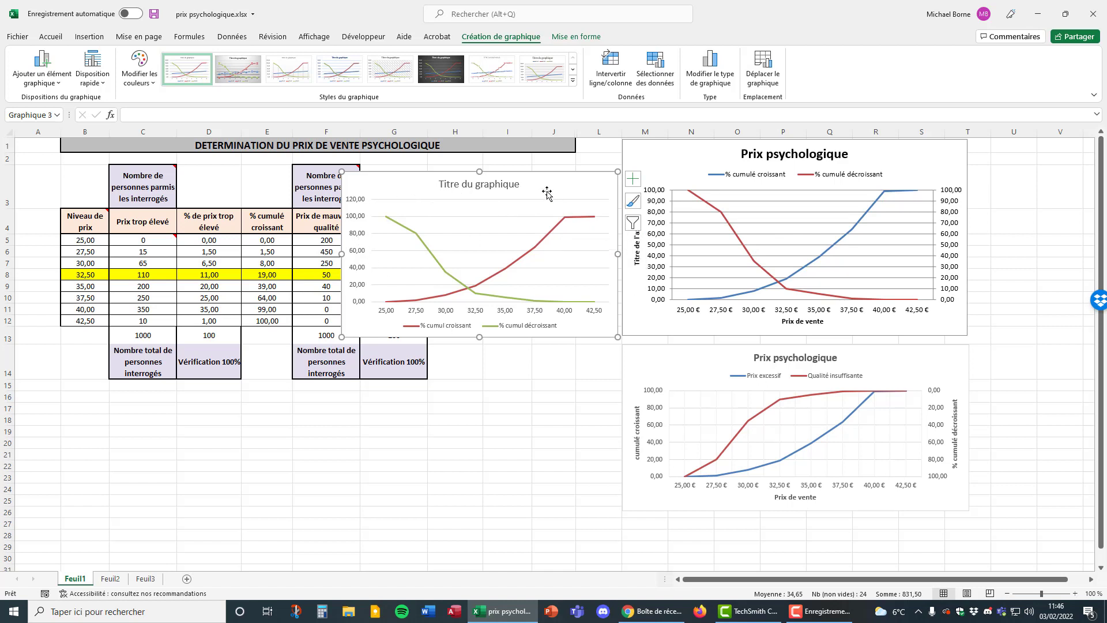
pyautogui.moveTo(547, 192); pyautogui.dragTo(434, 228)
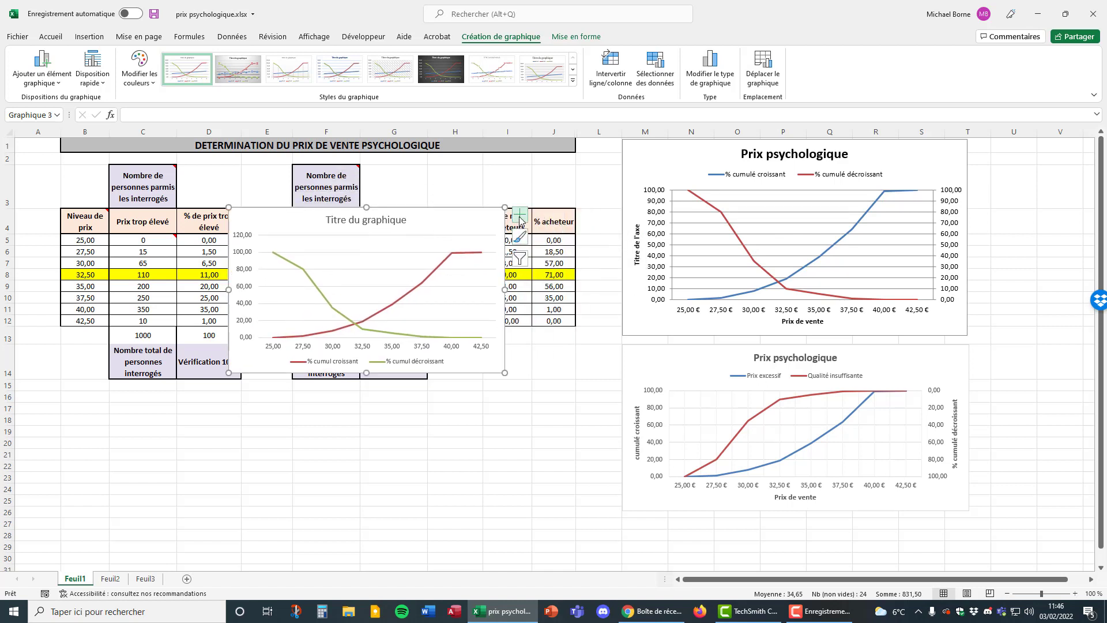
pyautogui.click(521, 217)
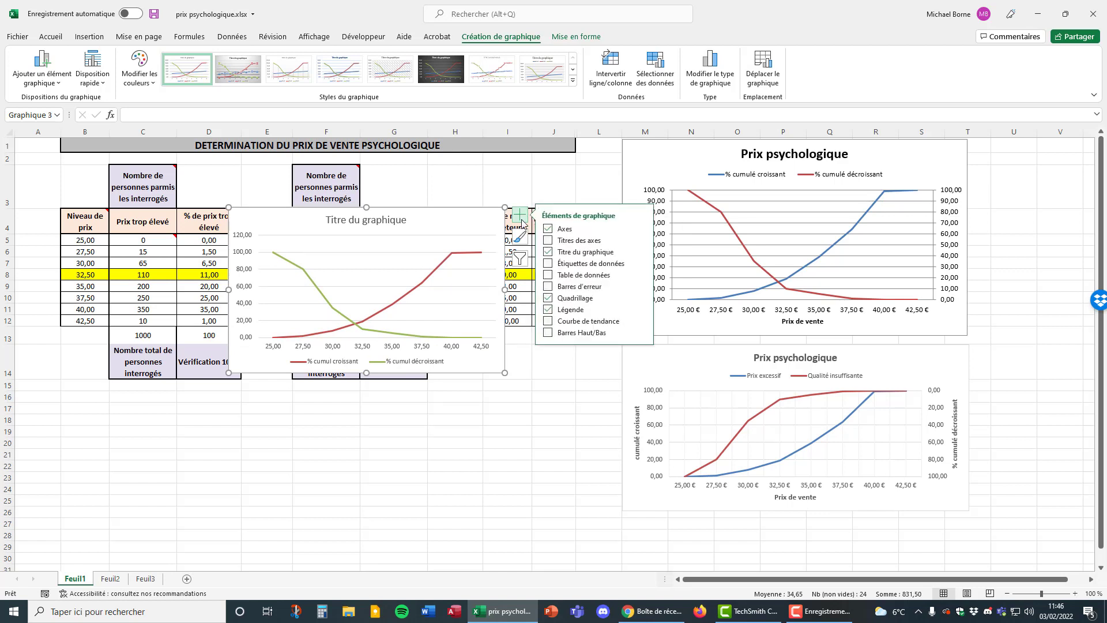
pyautogui.click(549, 228)
pyautogui.click(665, 242)
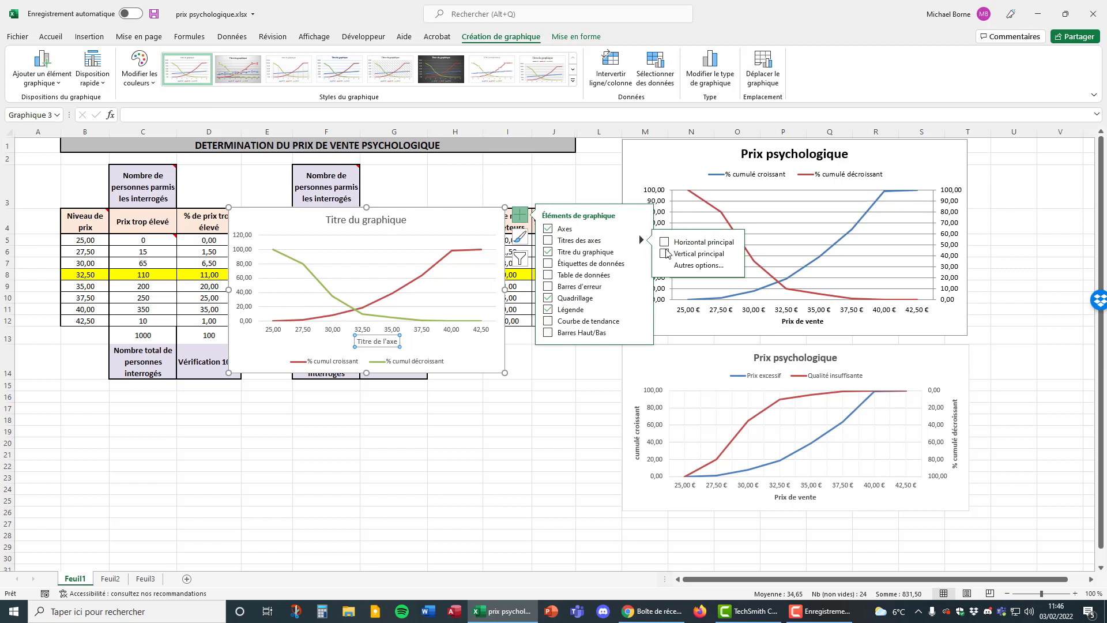
pyautogui.click(666, 254)
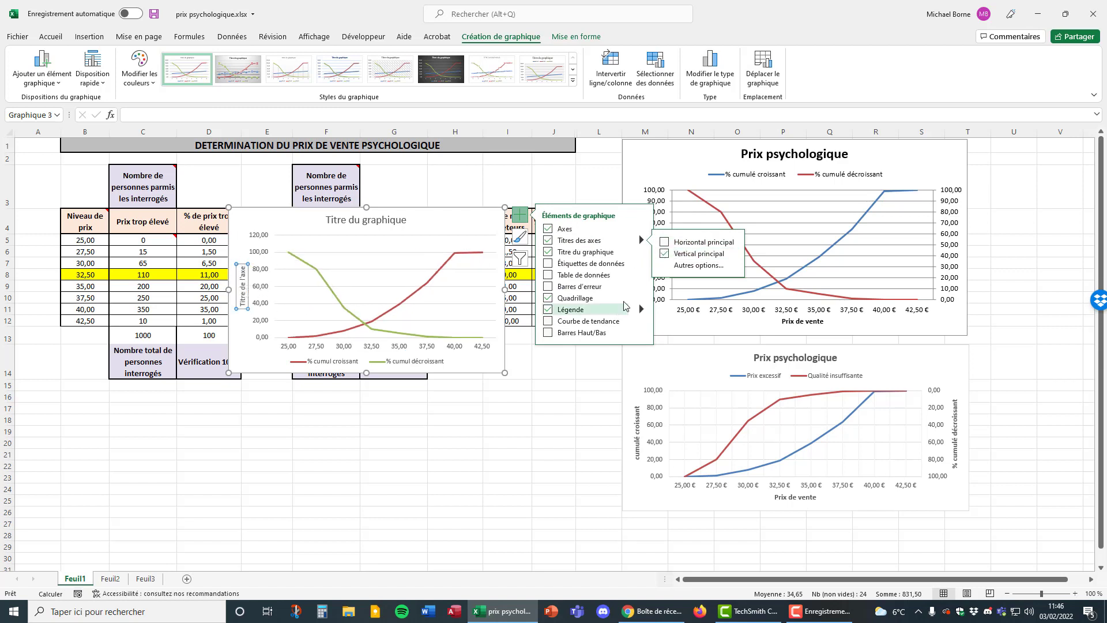
pyautogui.click(665, 243)
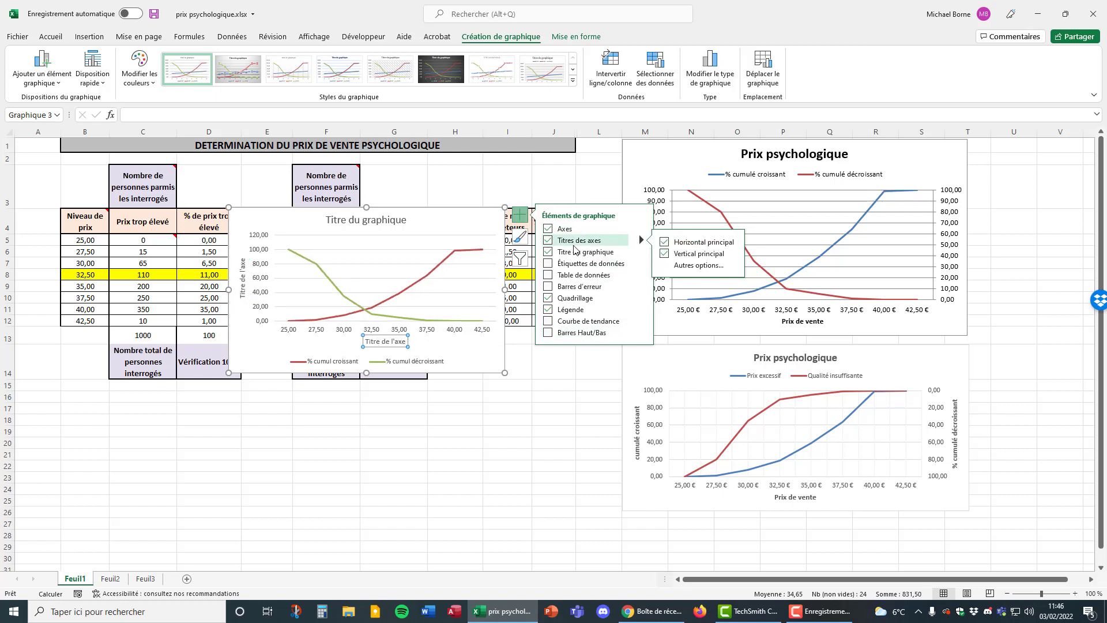
# Place the new chart's legend above the plot area with the Haut option, and deselect the chart.
pyautogui.click(641, 309)
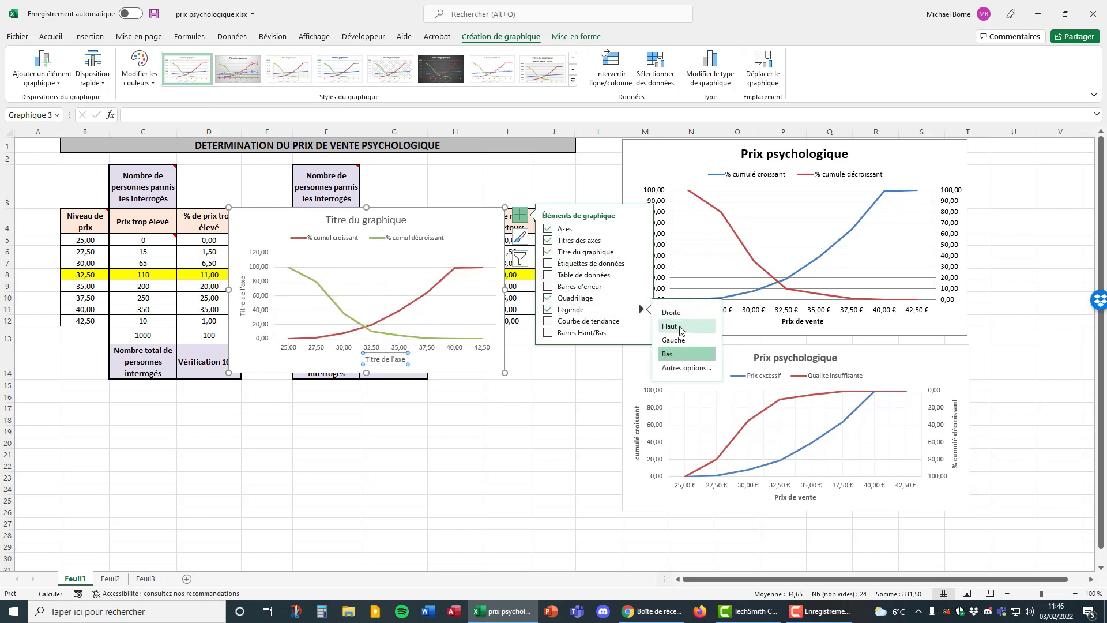
pyautogui.click(679, 326)
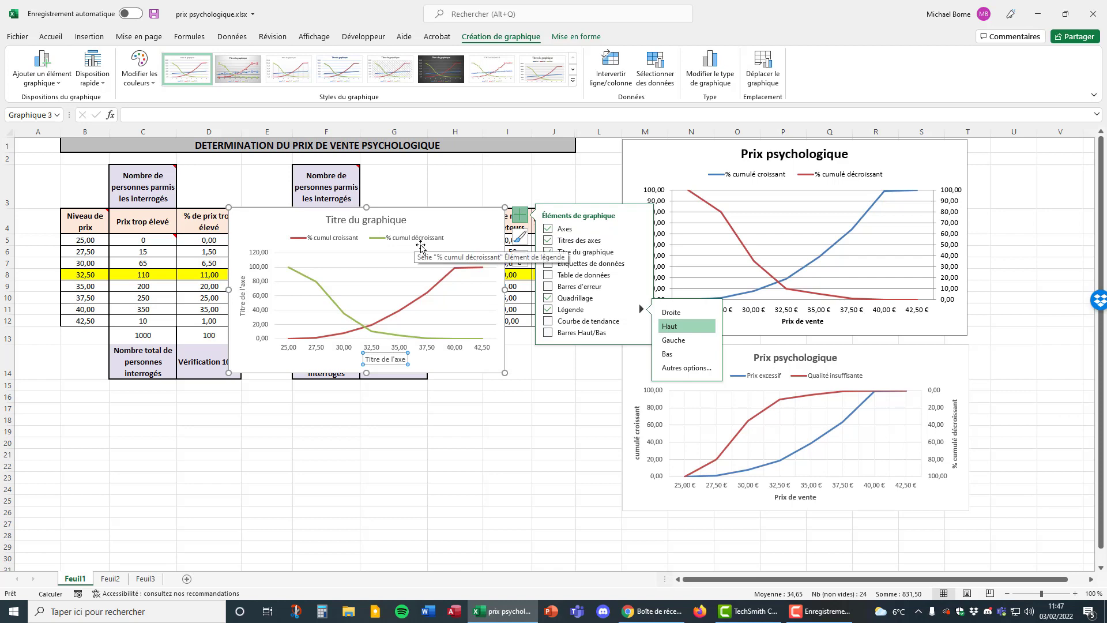
pyautogui.click(510, 184)
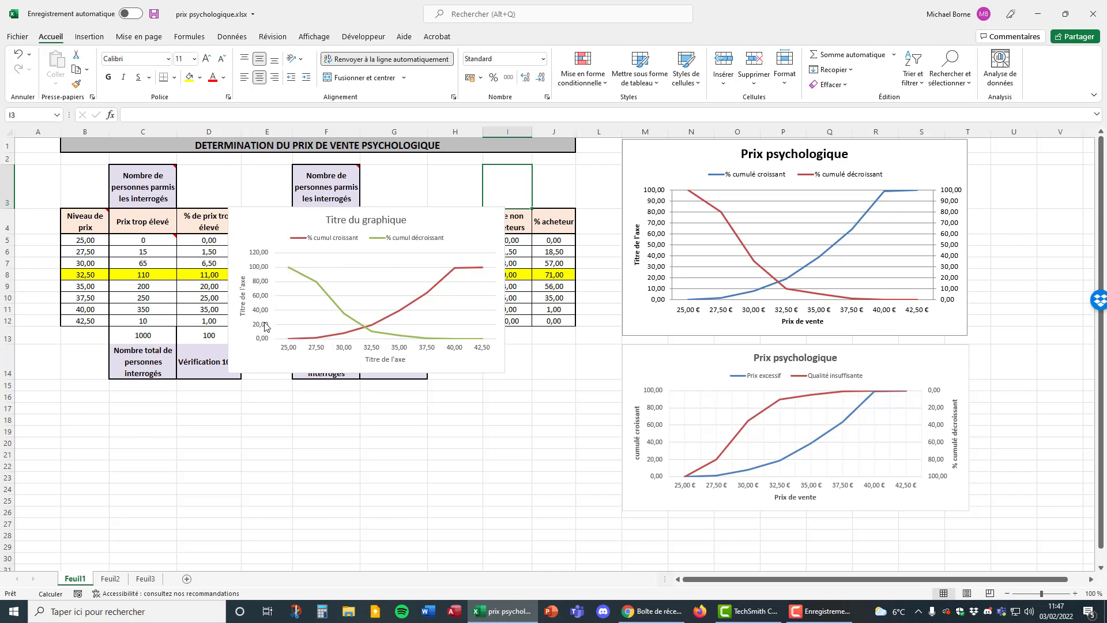
# Set the maximum bound of the new chart's primary vertical axis to 100.
pyautogui.click(259, 258)
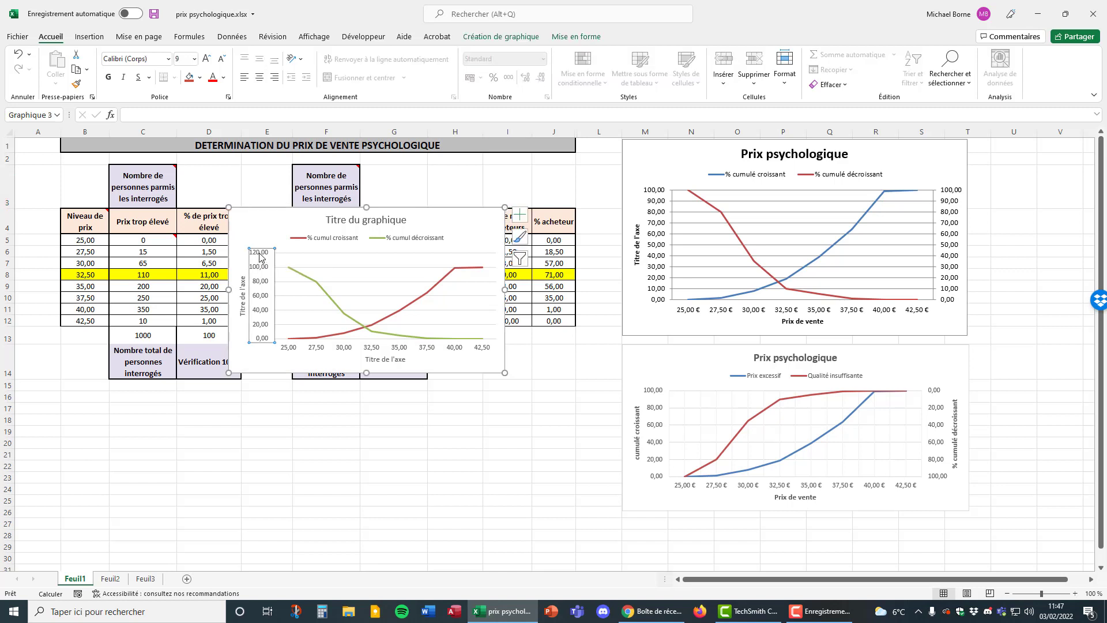
pyautogui.rightClick(259, 258)
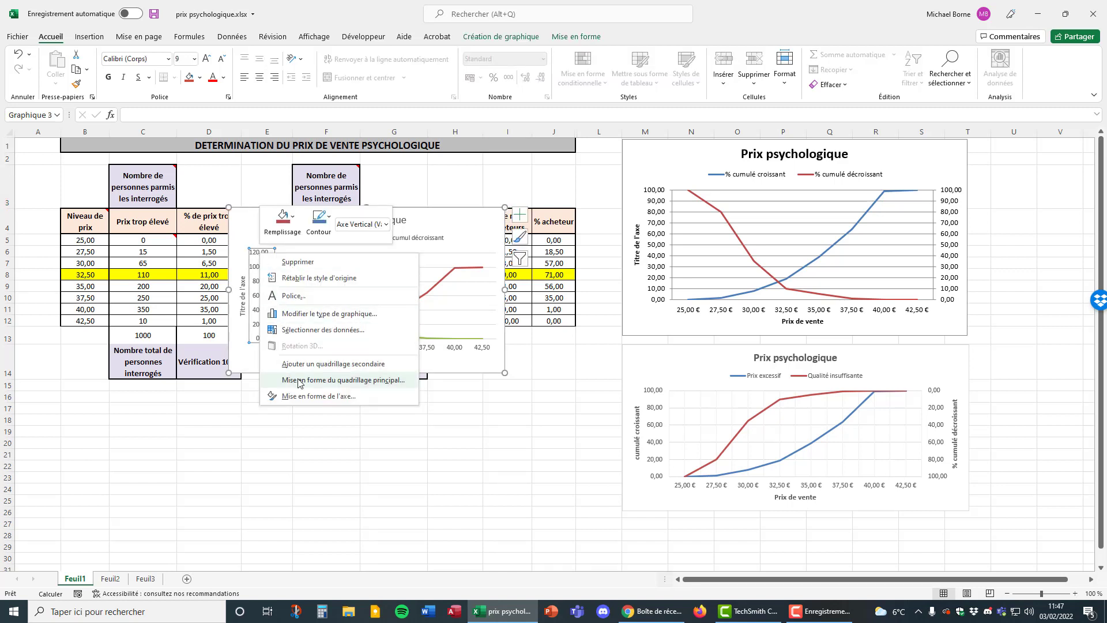
pyautogui.click(311, 396)
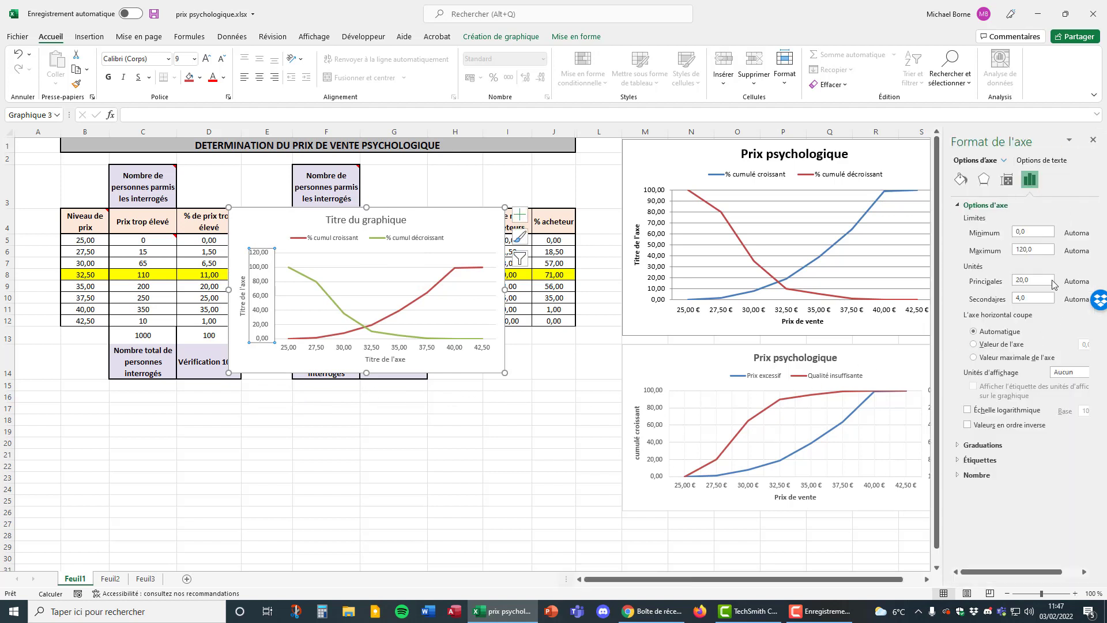
pyautogui.moveTo(1036, 249); pyautogui.dragTo(1016, 254)
pyautogui.click(1094, 141)
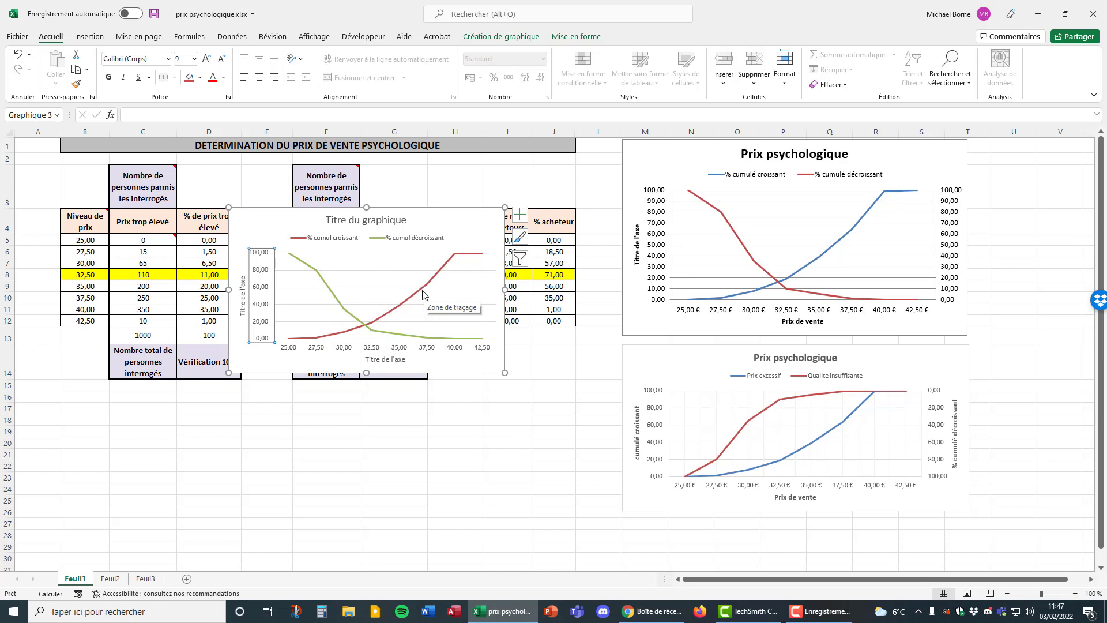
# Plot the "% cumul décroissant" series on the secondary axis (Axe secondaire).
pyautogui.click(341, 306)
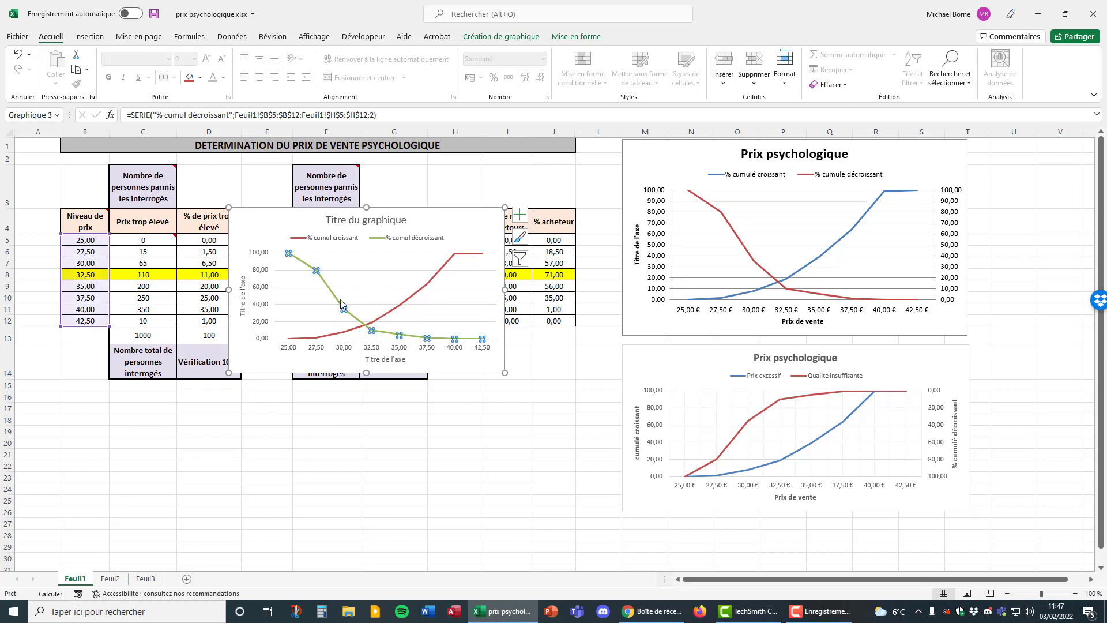
pyautogui.rightClick(337, 299)
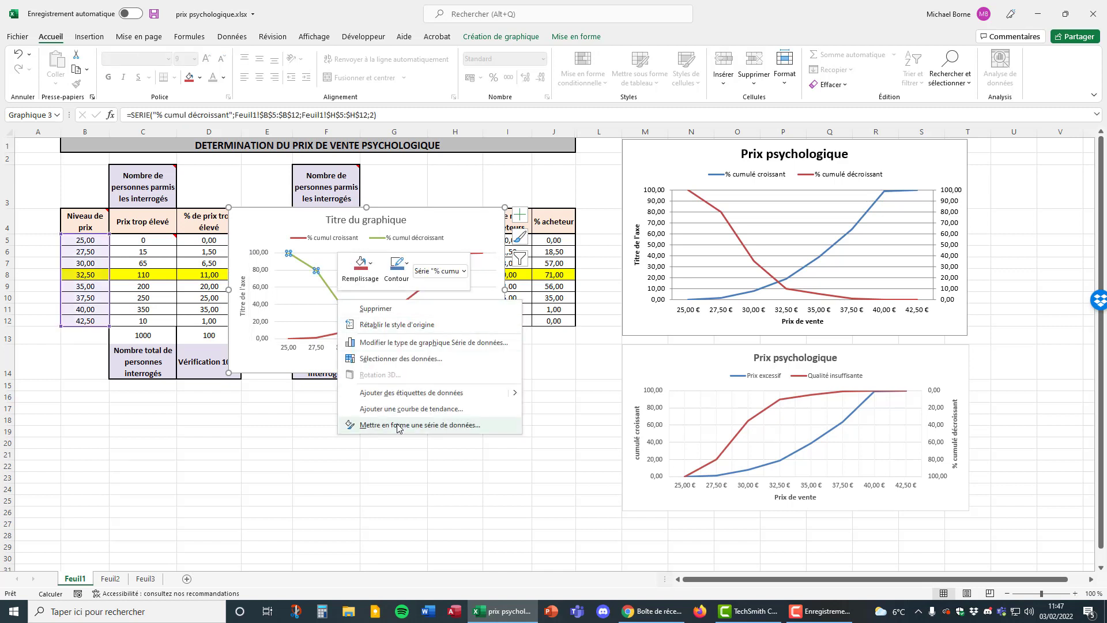
pyautogui.click(397, 429)
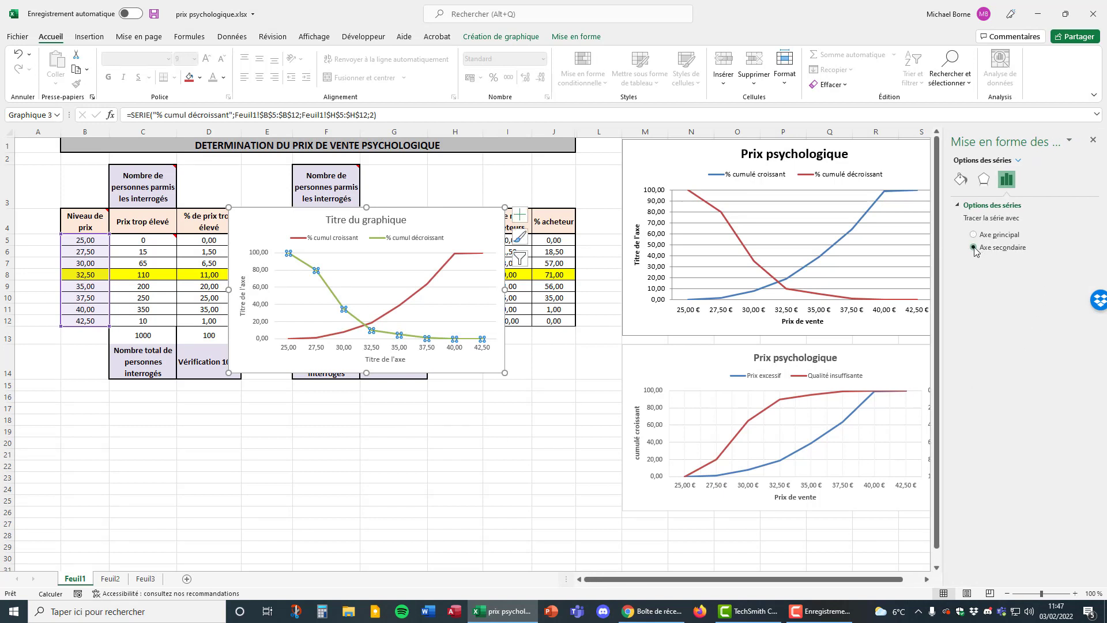
pyautogui.click(974, 248)
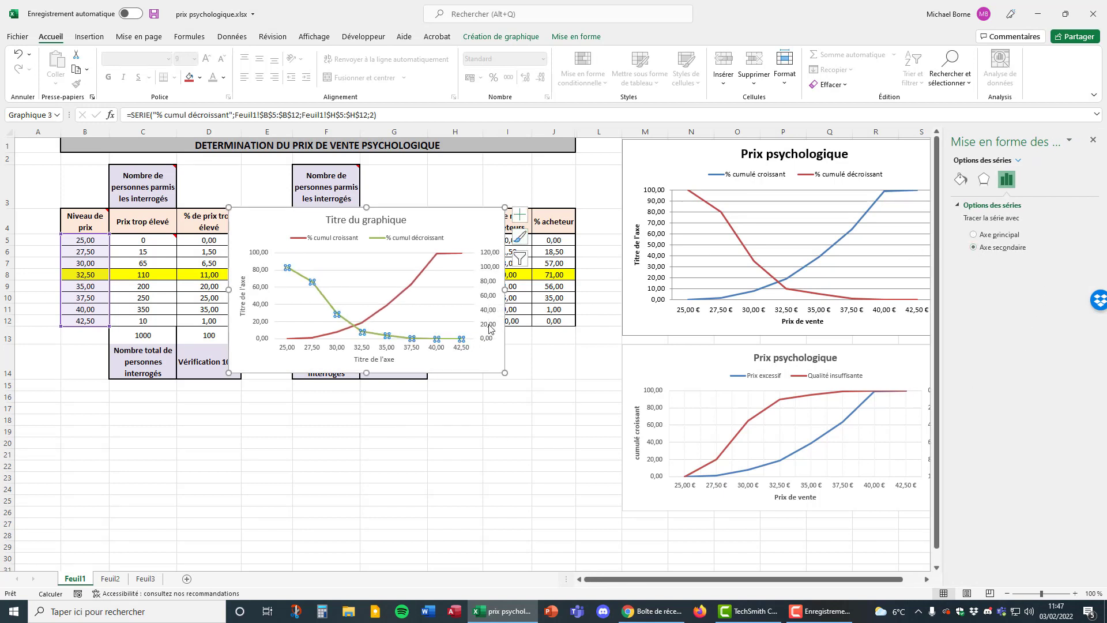
# Set the maximum bound of the chart's secondary vertical axis to 100.
pyautogui.click(491, 256)
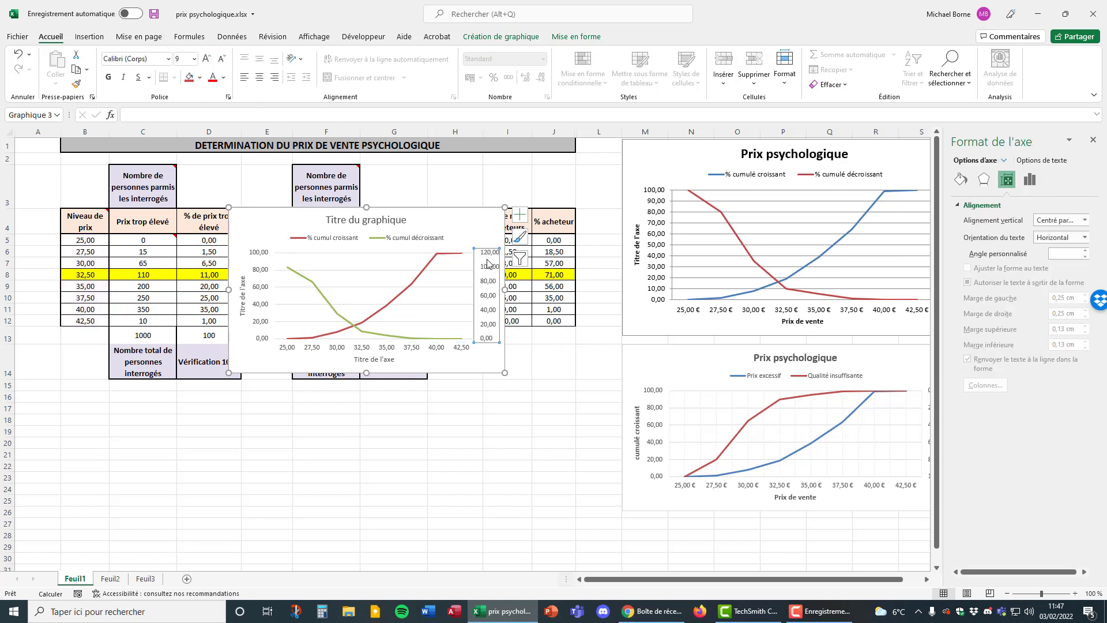
pyautogui.click(1028, 181)
pyautogui.doubleClick(1046, 249)
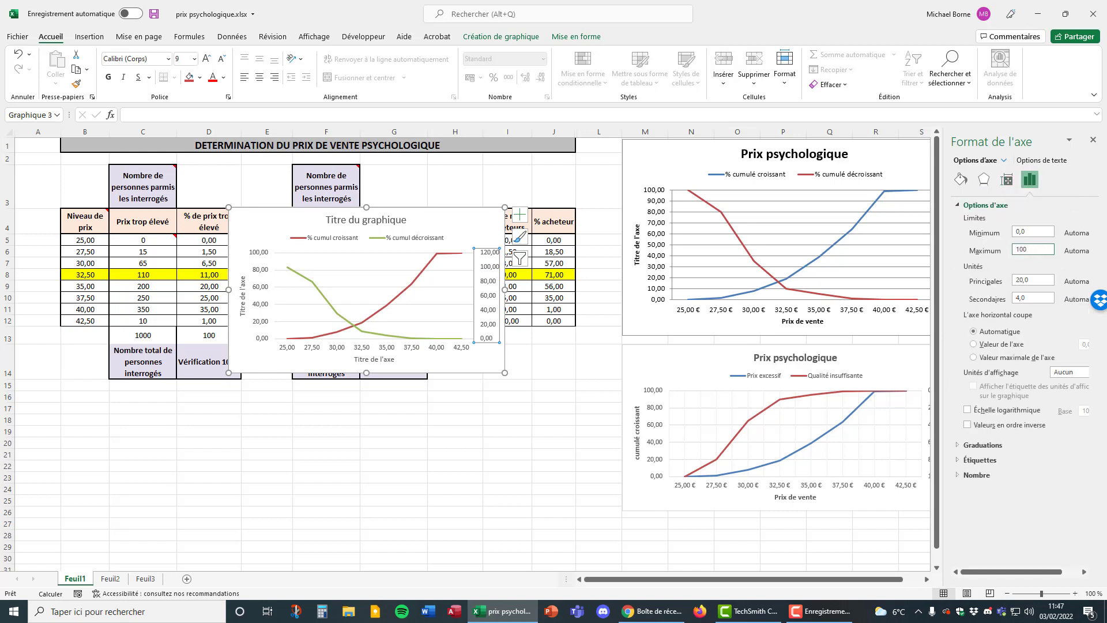
pyautogui.click(1092, 142)
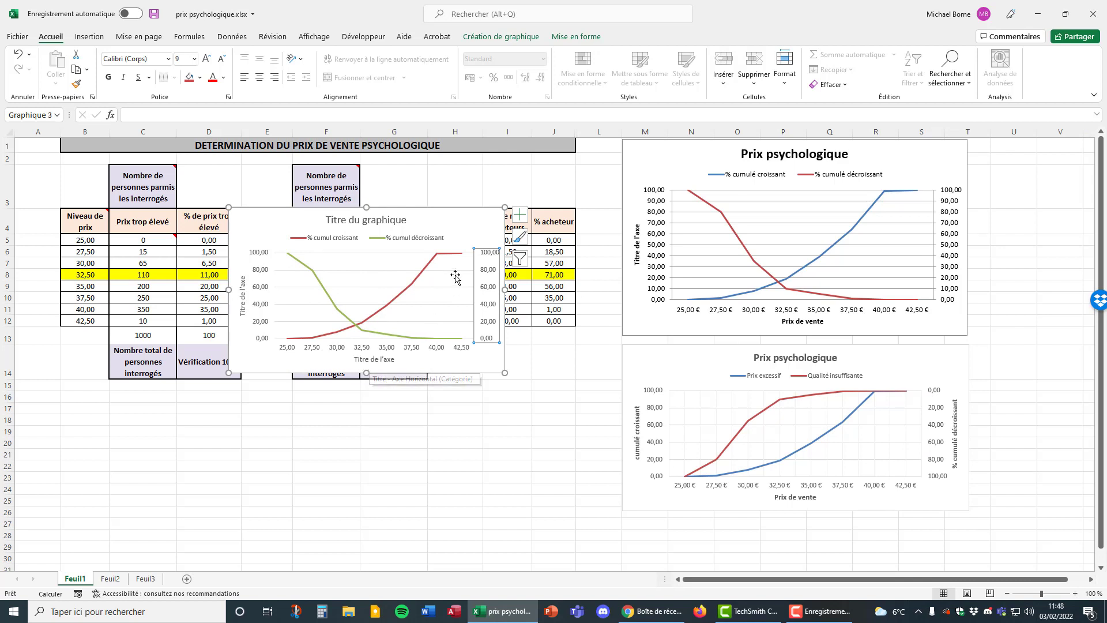
# Add a title to the secondary vertical axis of the new chart and deselect the chart.
pyautogui.click(520, 221)
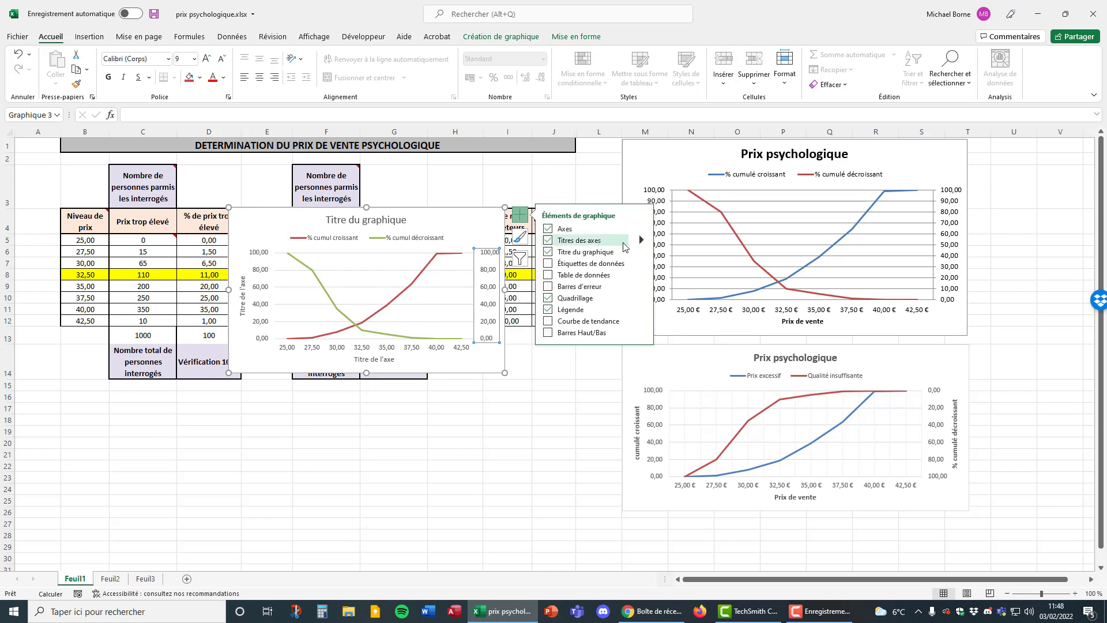
pyautogui.moveTo(643, 241)
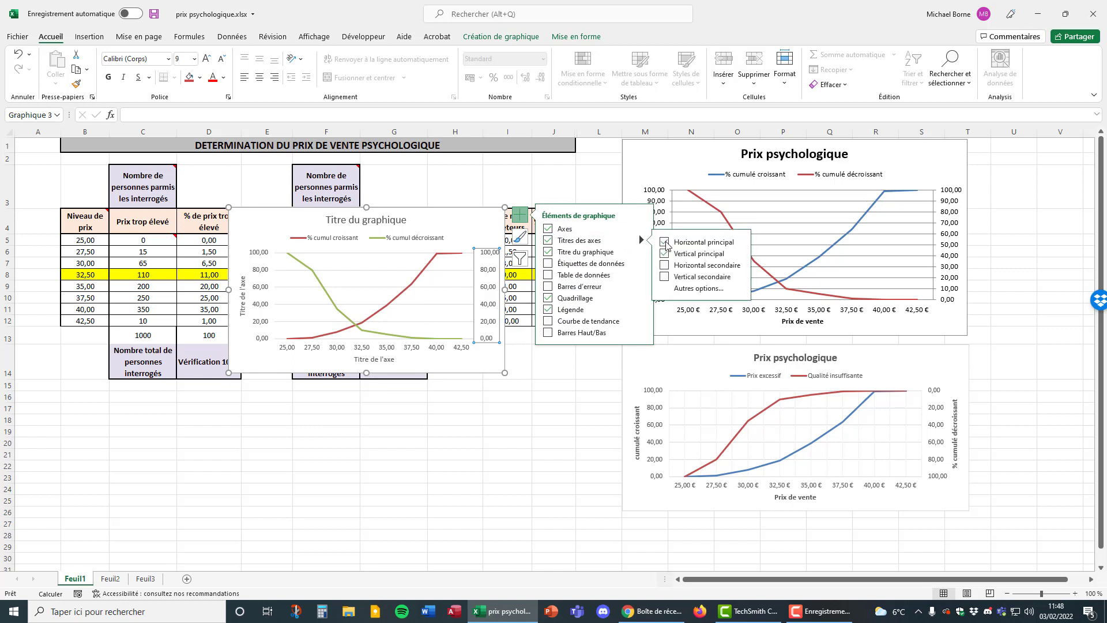
pyautogui.click(700, 277)
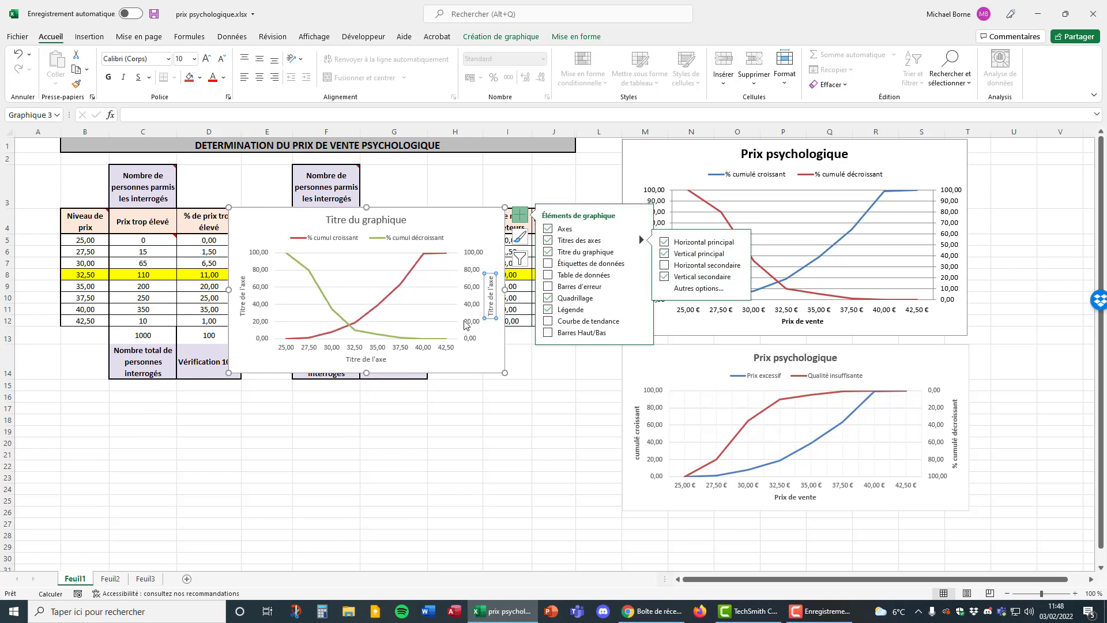
pyautogui.click(549, 375)
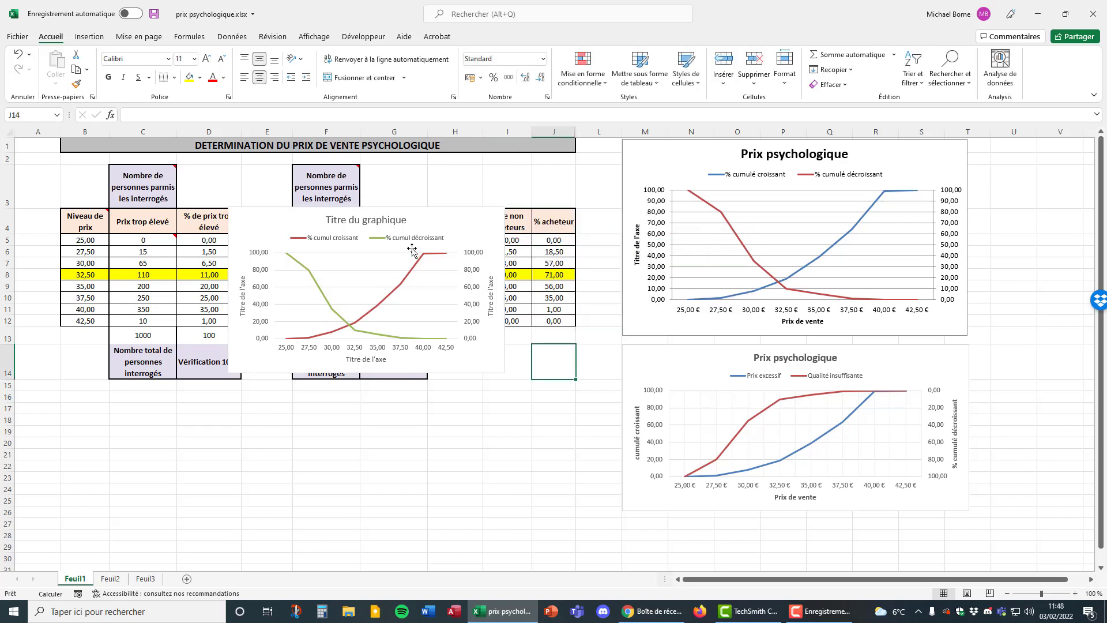
# Replace the placeholder title of the new chart's horizontal axis with "Prix de vente".
pyautogui.click(384, 220)
pyautogui.click(242, 299)
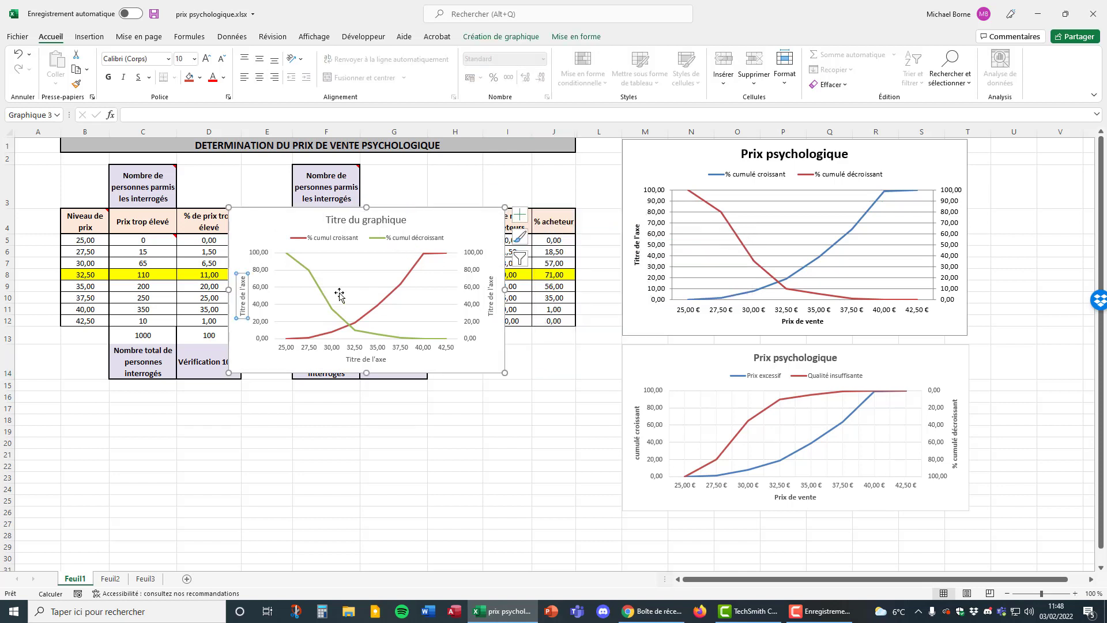
pyautogui.click(491, 295)
pyautogui.doubleClick(384, 360)
pyautogui.moveTo(387, 360); pyautogui.dragTo(348, 359)
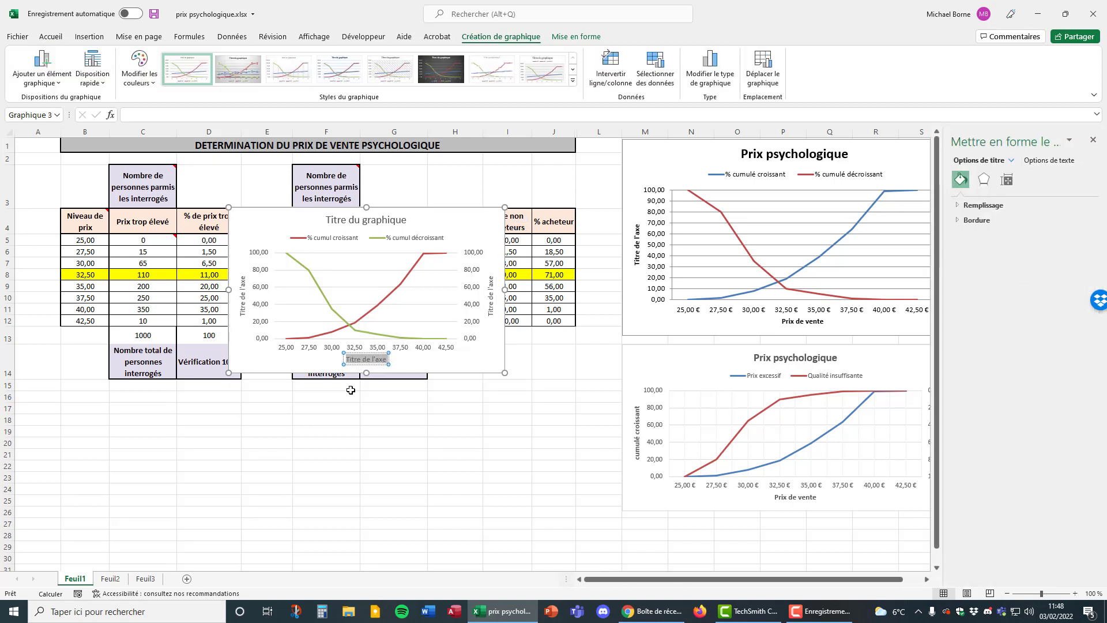
pyautogui.write('Prix de v')
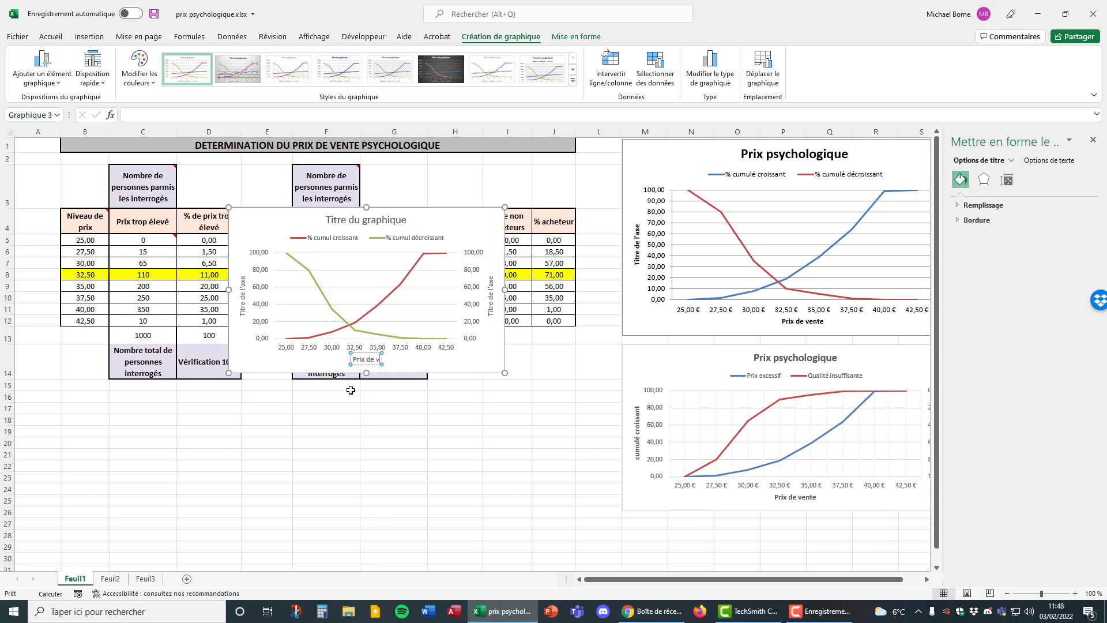
pyautogui.write('ente')
pyautogui.click(438, 355)
# Format the horizontal axis price labels with the Monétaire number category in euros.
pyautogui.click(375, 347)
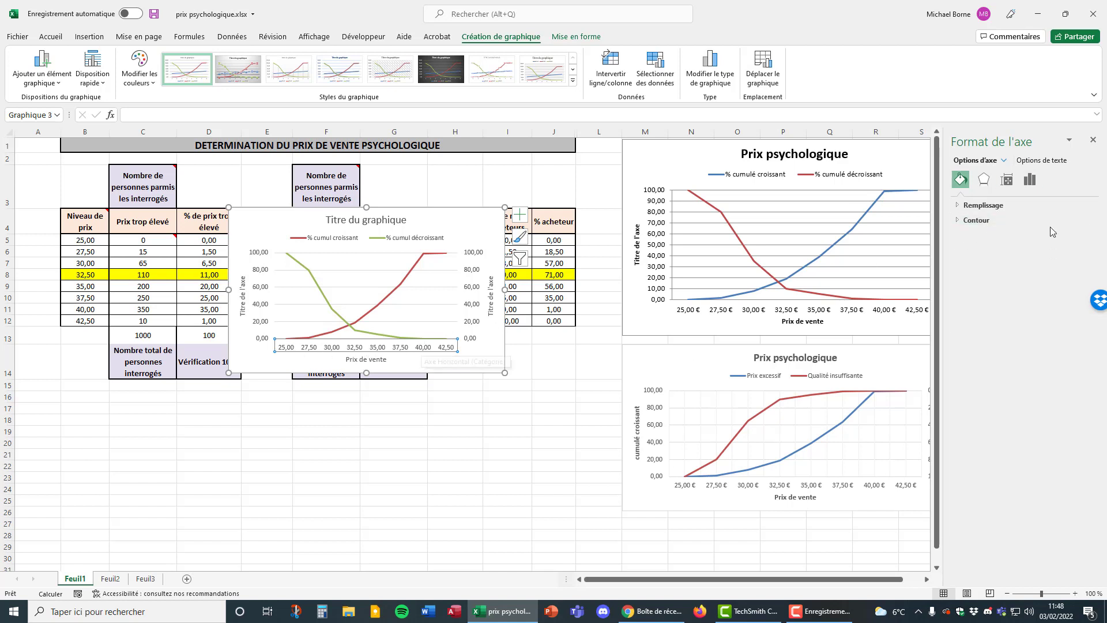
pyautogui.click(1030, 179)
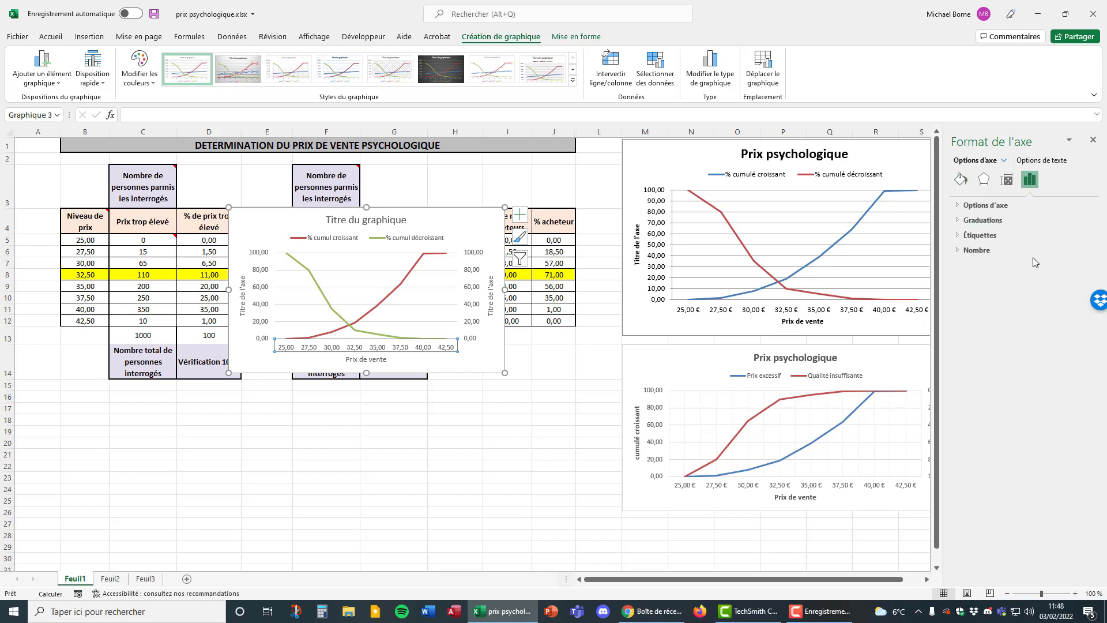
pyautogui.click(960, 253)
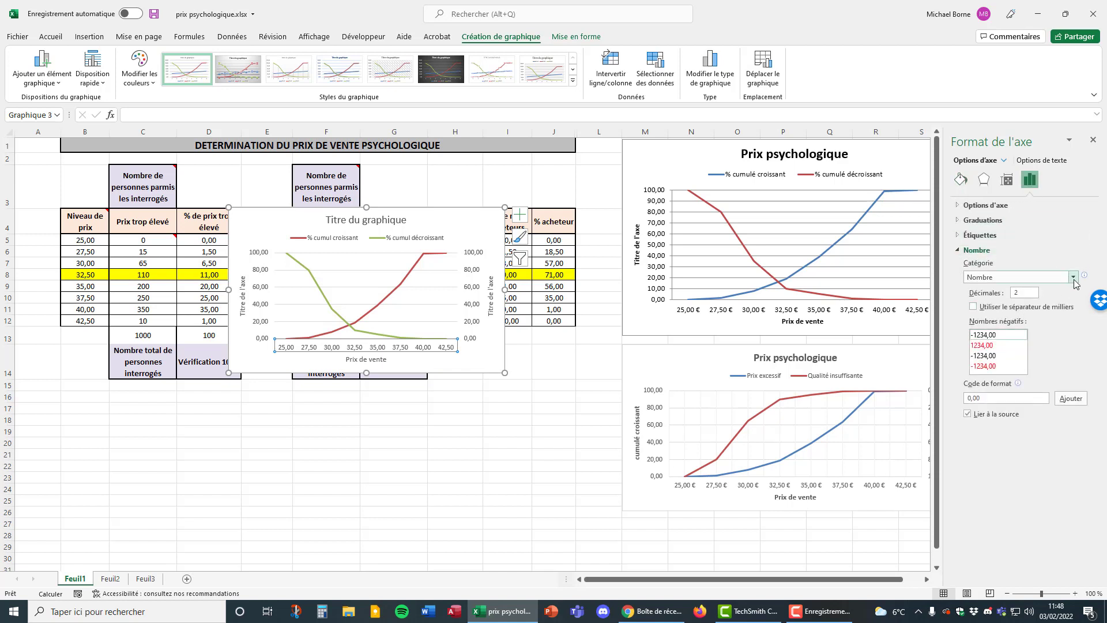
pyautogui.click(1073, 278)
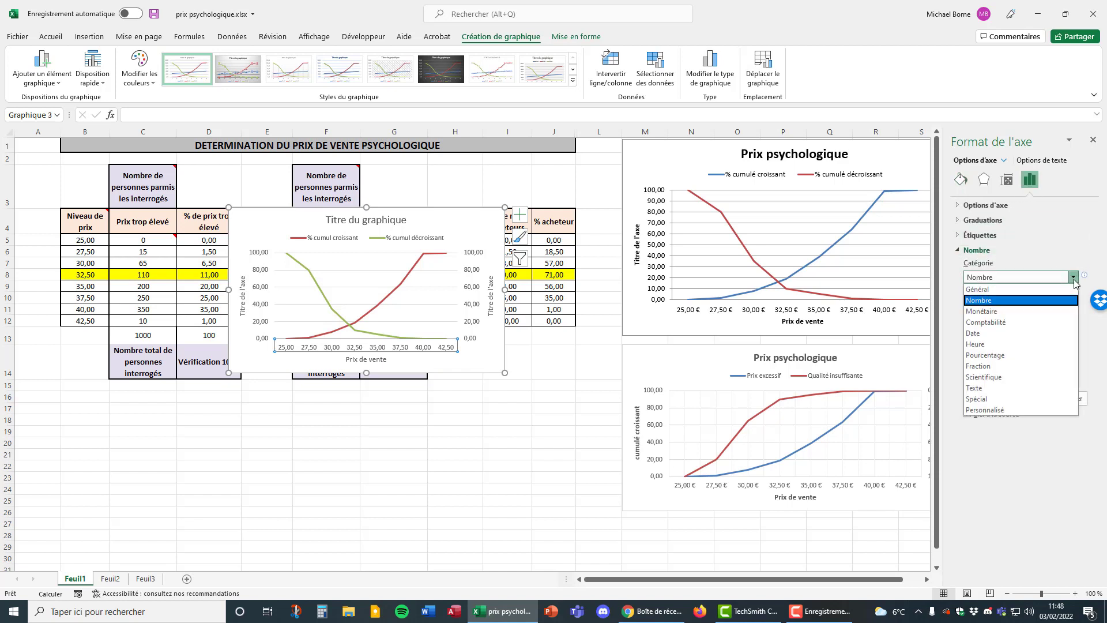
pyautogui.click(1004, 312)
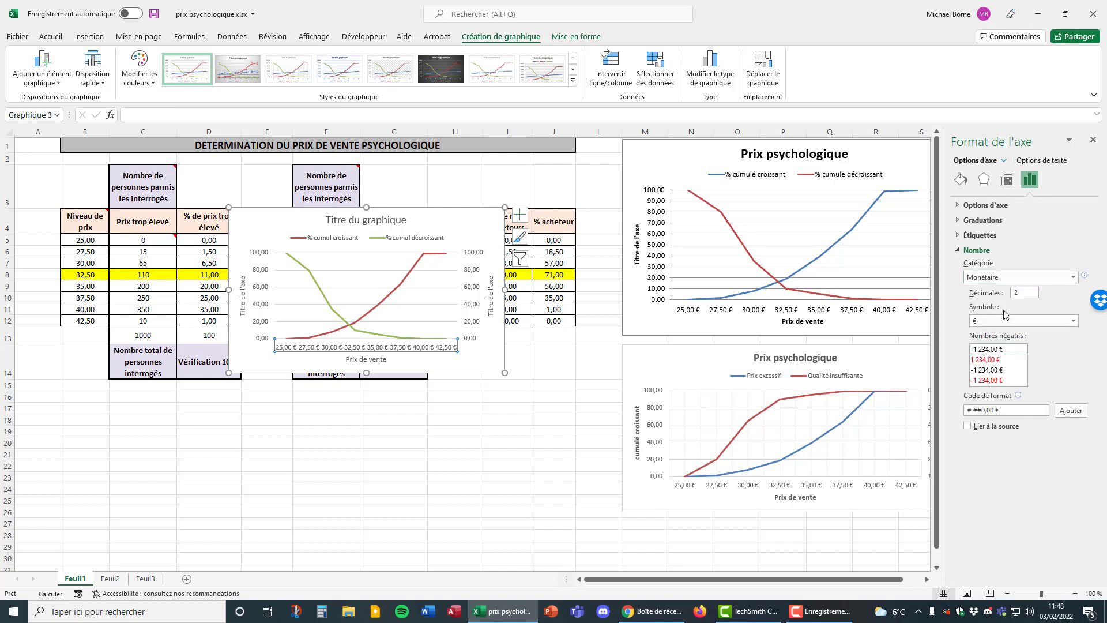
pyautogui.click(1093, 139)
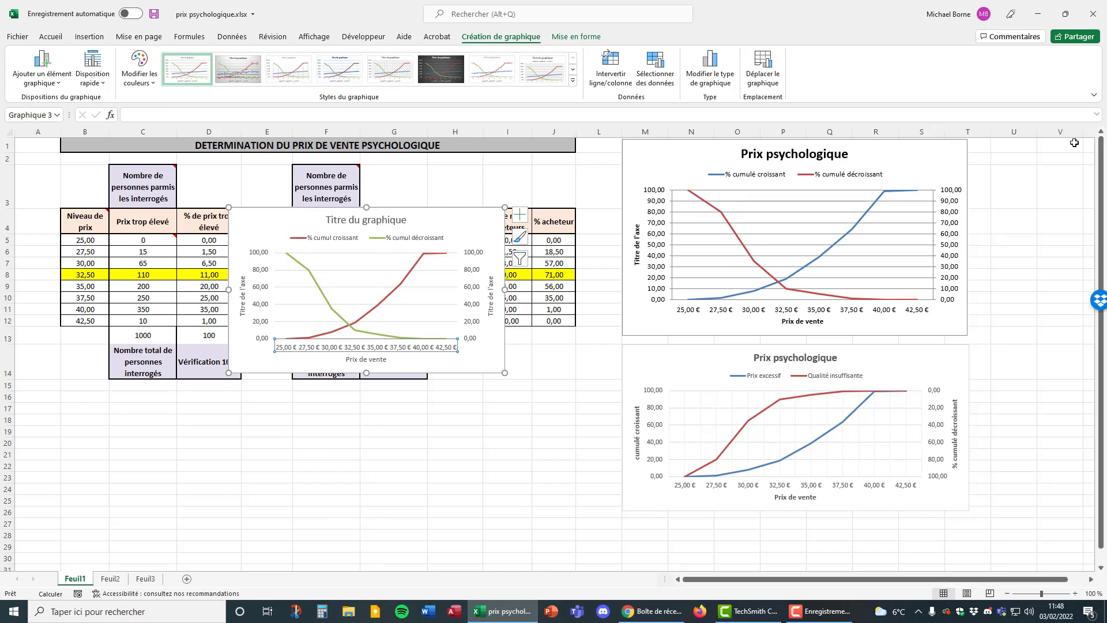
# Move the new chart over table columns F to J, beside the original Prix psychologique chart.
pyautogui.click(312, 275)
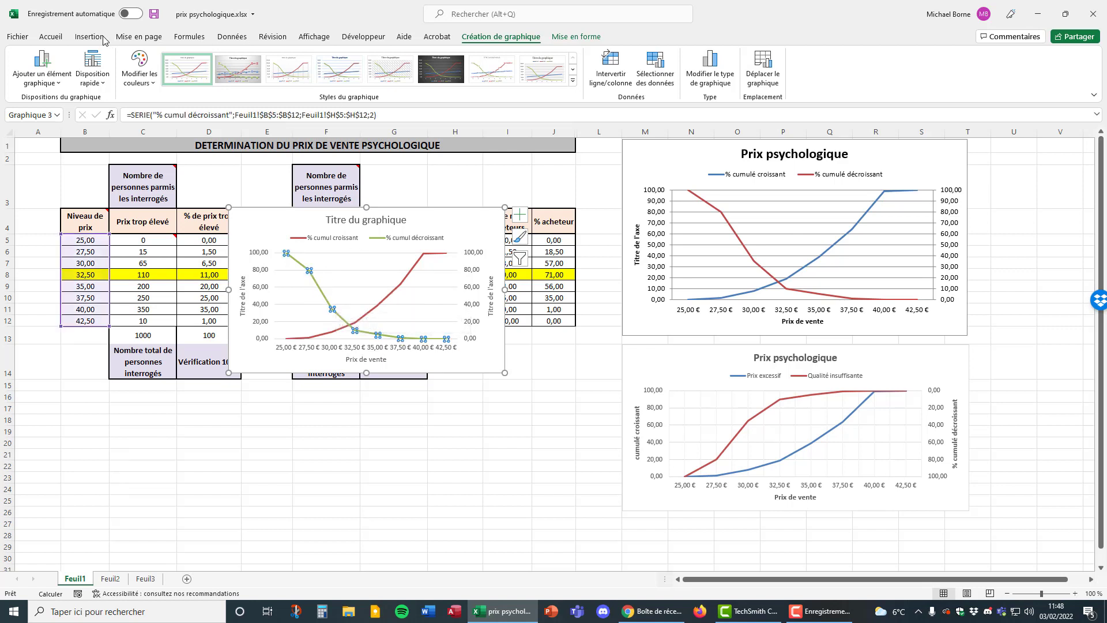
pyautogui.click(52, 37)
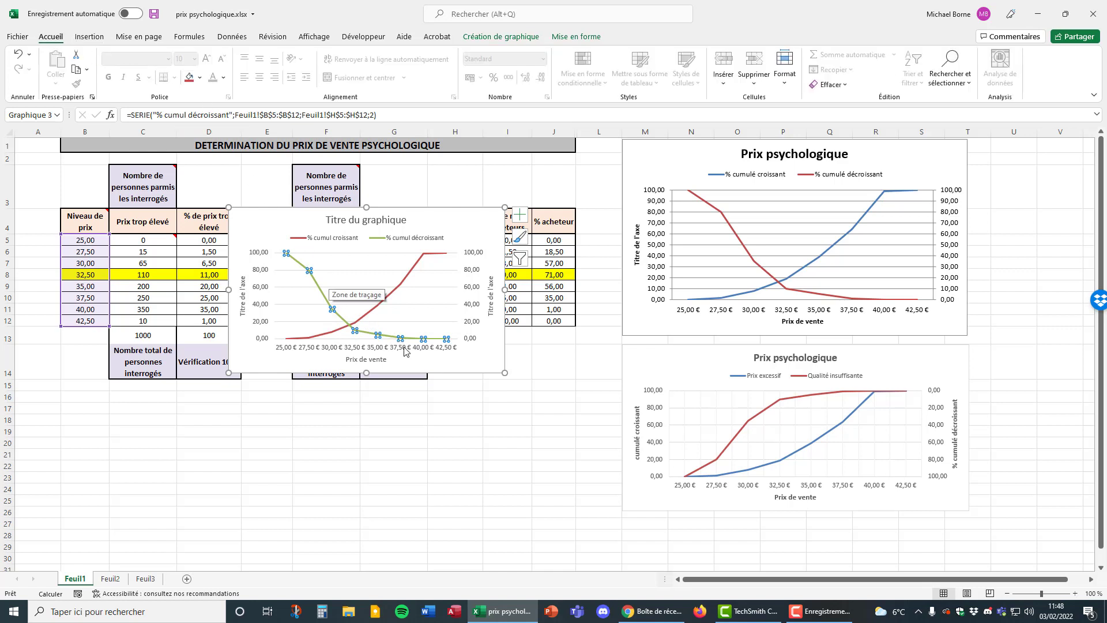
pyautogui.moveTo(449, 223); pyautogui.dragTo(564, 187)
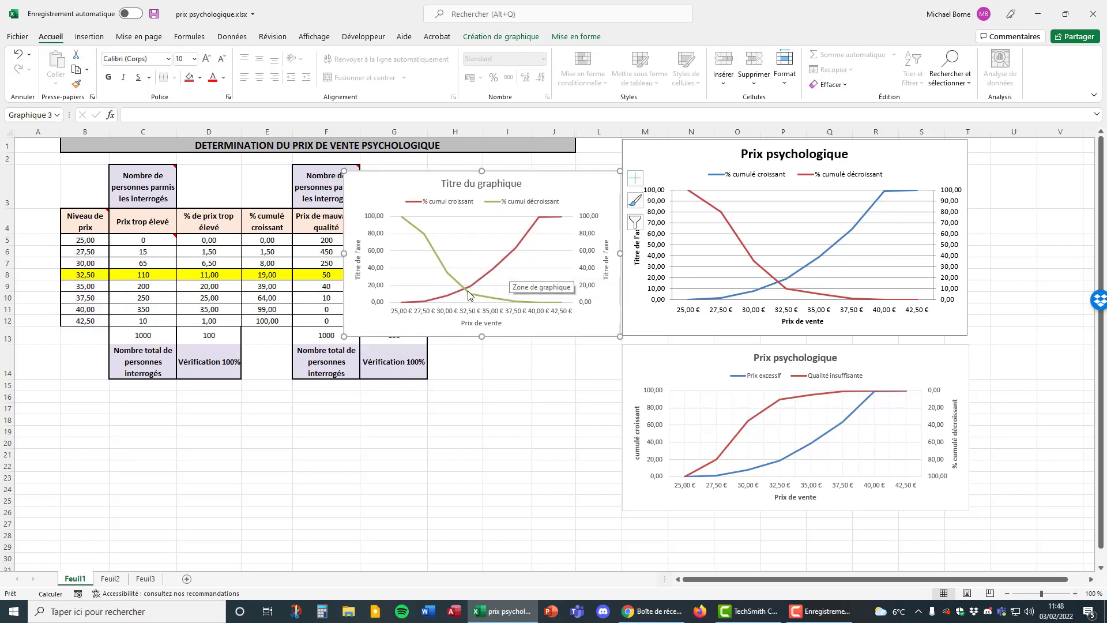
# Display the secondary vertical axis values in reverse order, and move the chart below the table.
pyautogui.moveTo(466, 293)
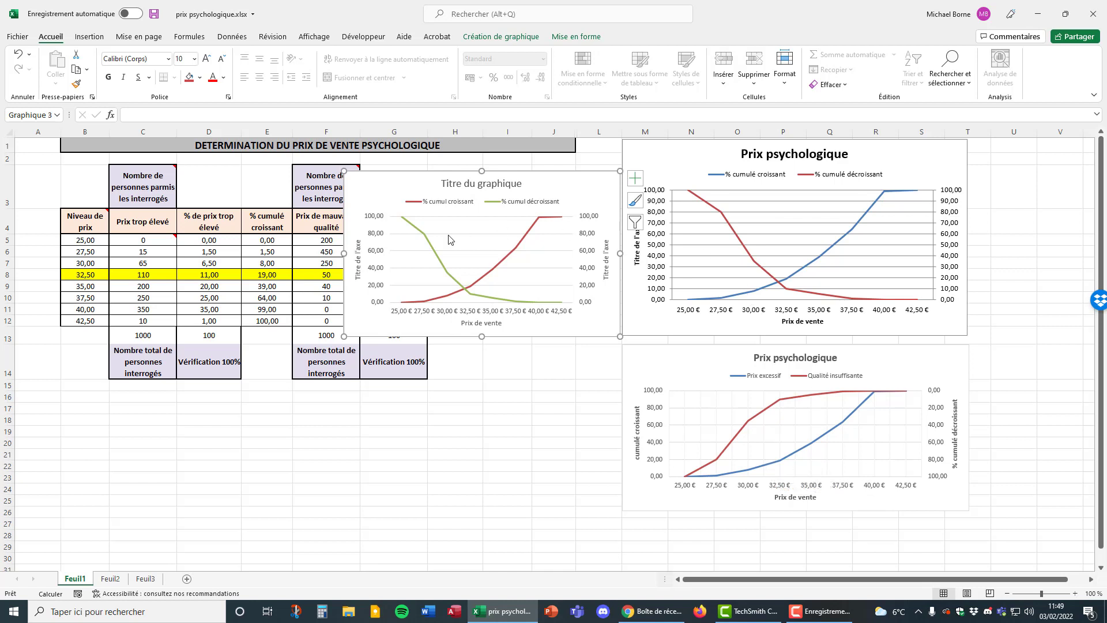
pyautogui.click(434, 254)
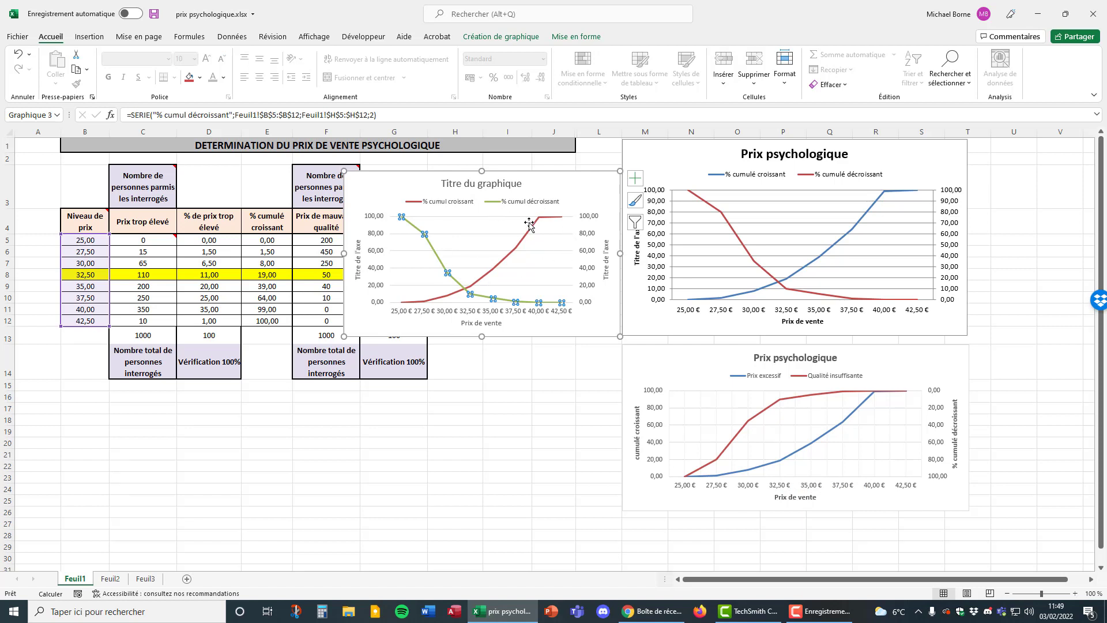
pyautogui.rightClick(439, 255)
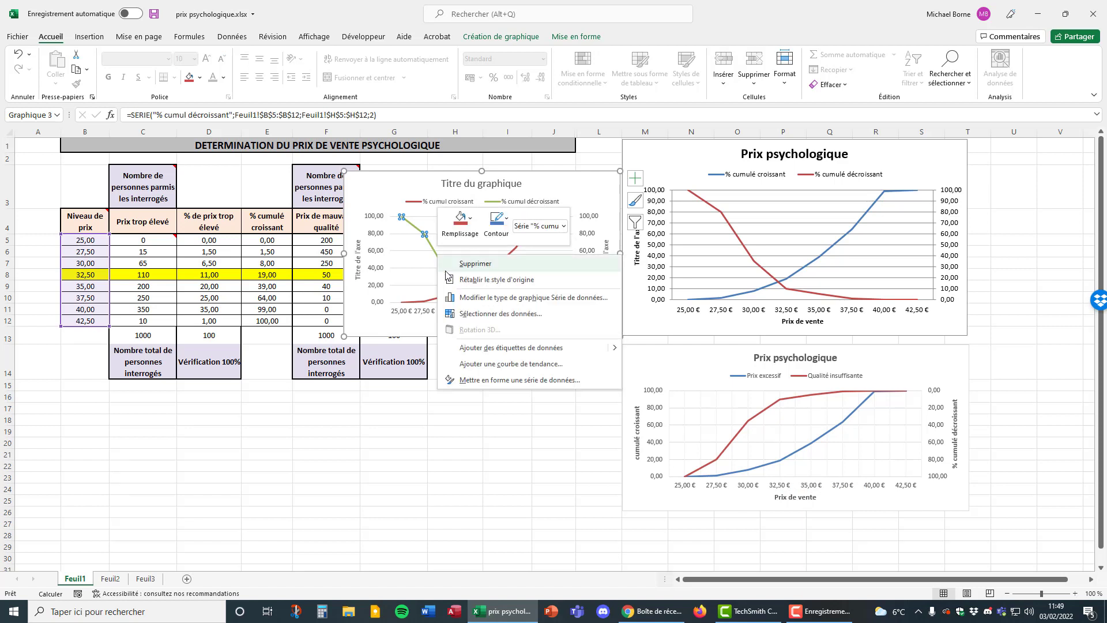
pyautogui.click(490, 379)
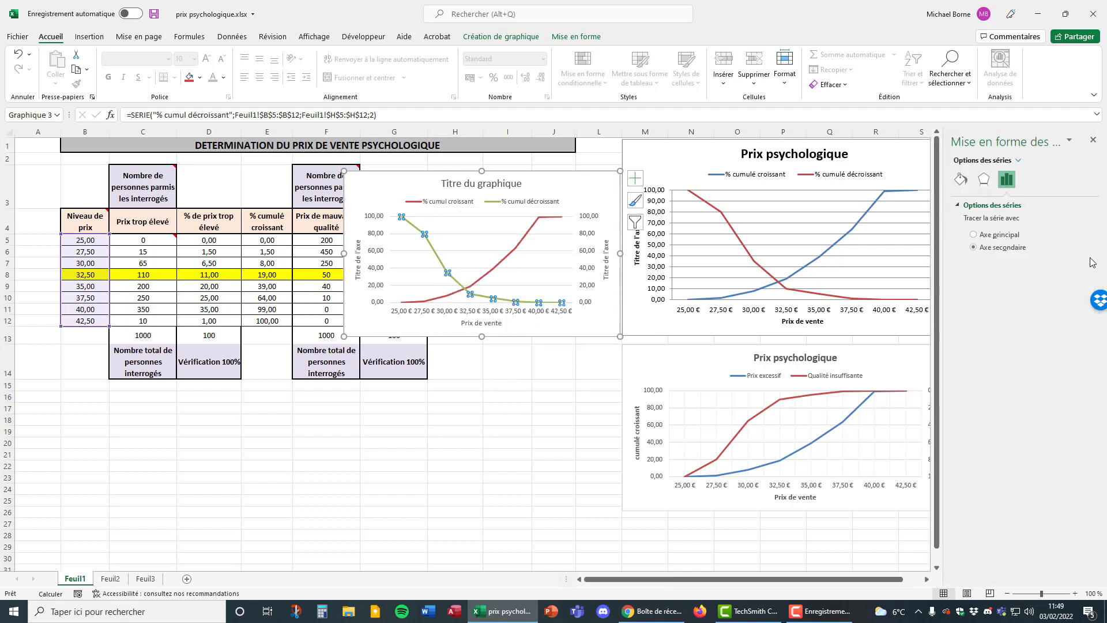
pyautogui.click(588, 219)
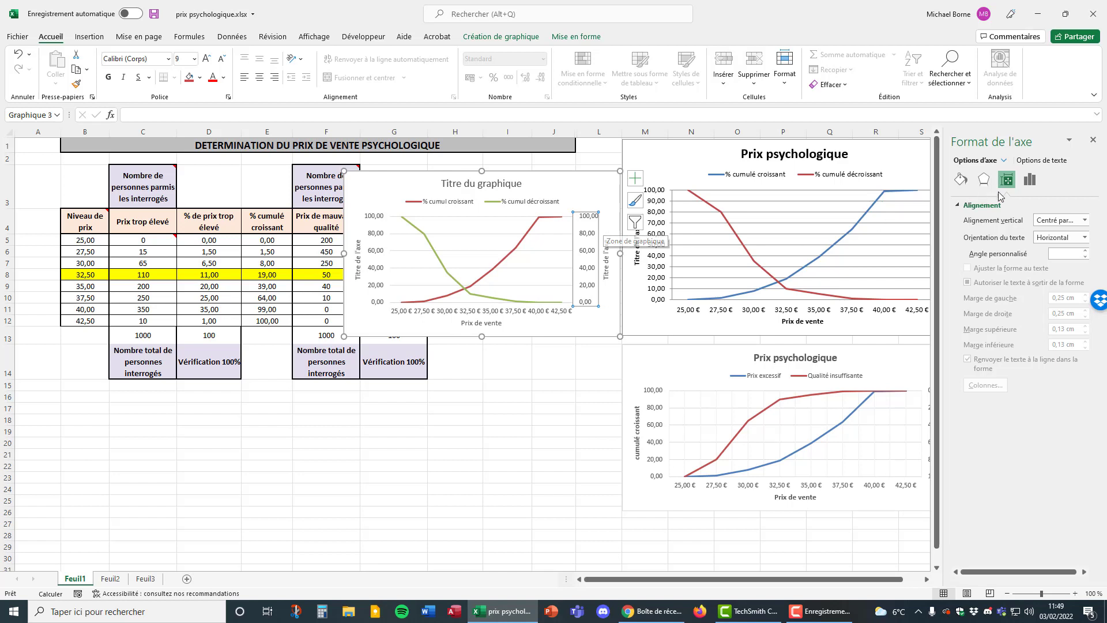
pyautogui.click(1030, 184)
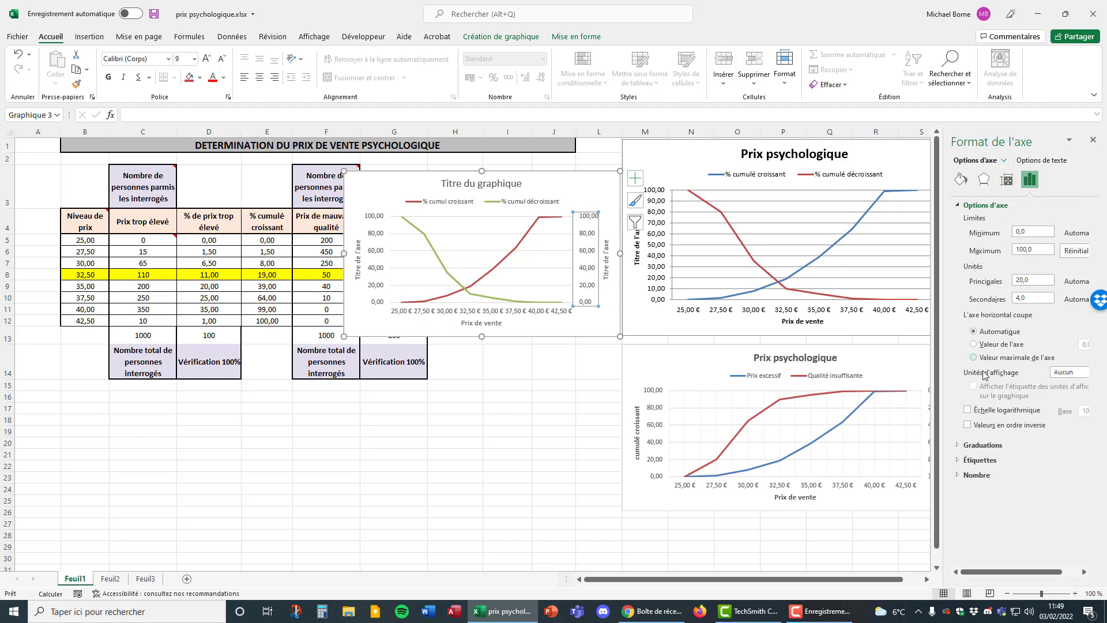
pyautogui.click(967, 426)
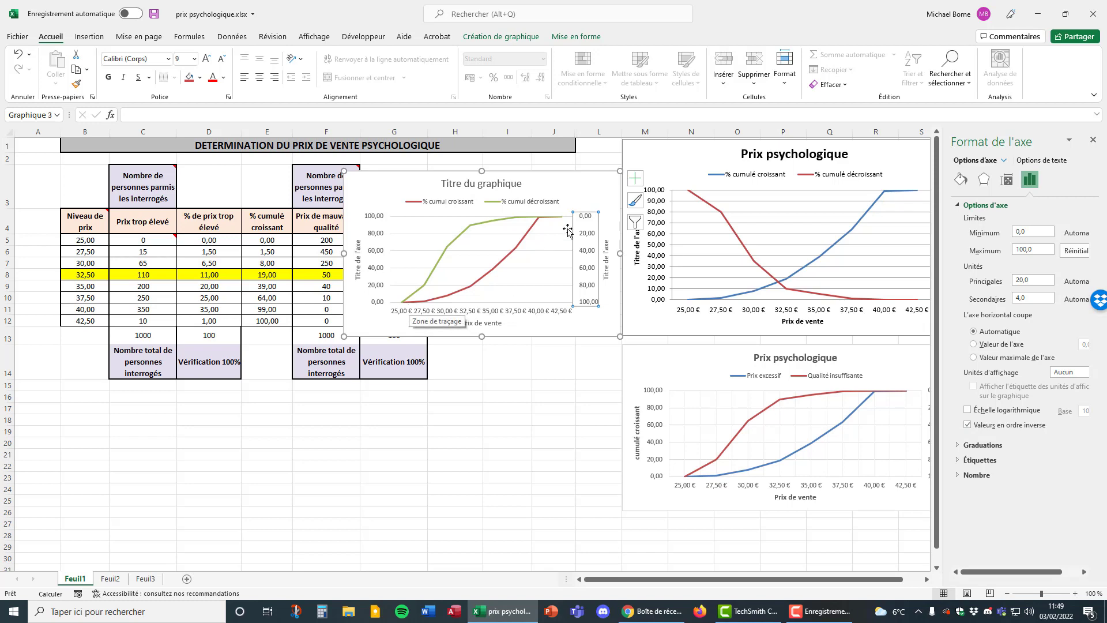
pyautogui.click(1093, 140)
pyautogui.moveTo(568, 183); pyautogui.dragTo(566, 404)
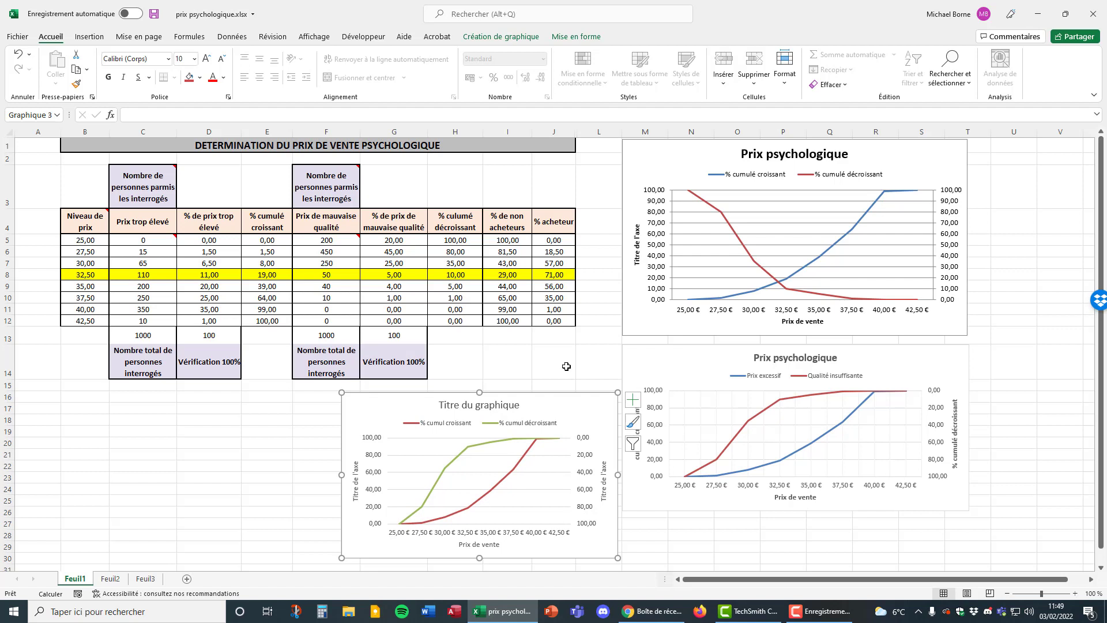